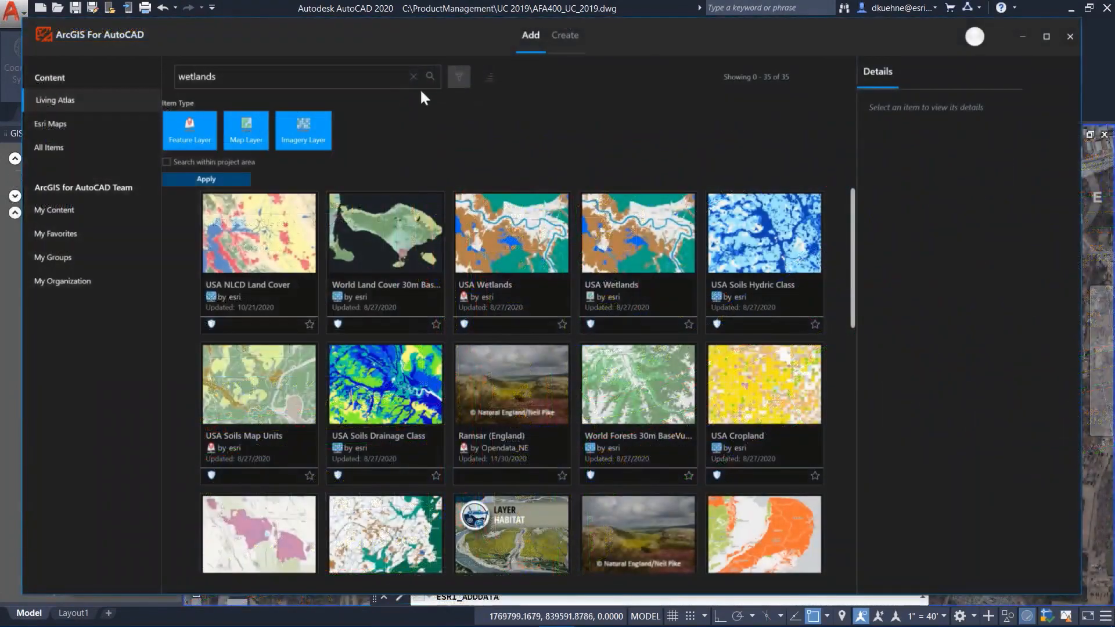
# Toggle the Map Layer and Imagery Layer item types in the wetlands search filter and apply the filter
pyautogui.click(232, 133)
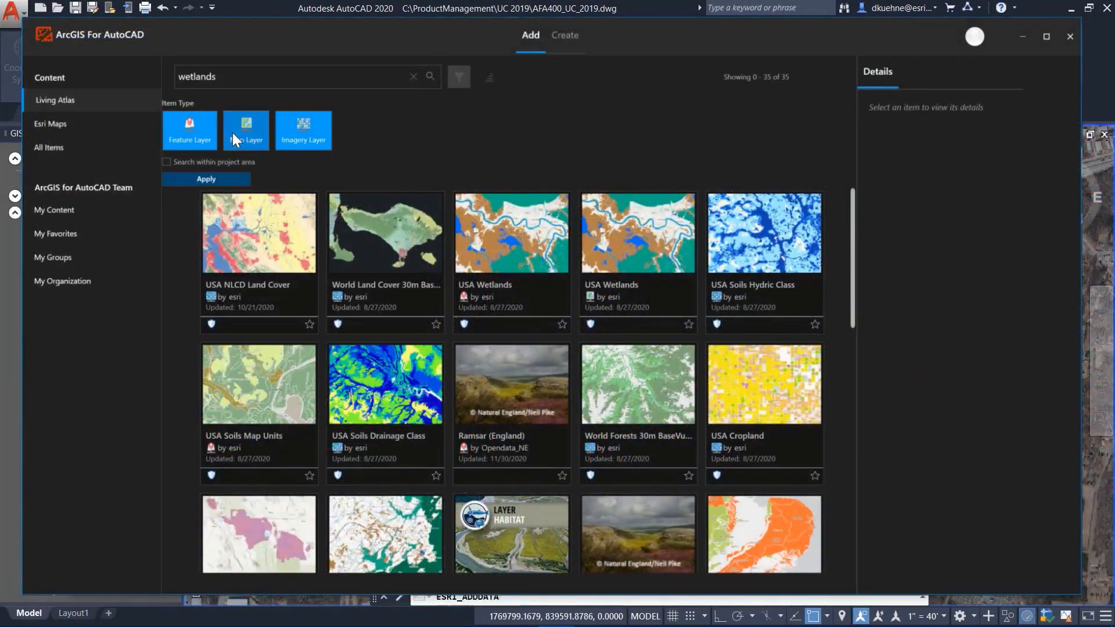
pyautogui.click(288, 140)
pyautogui.click(176, 179)
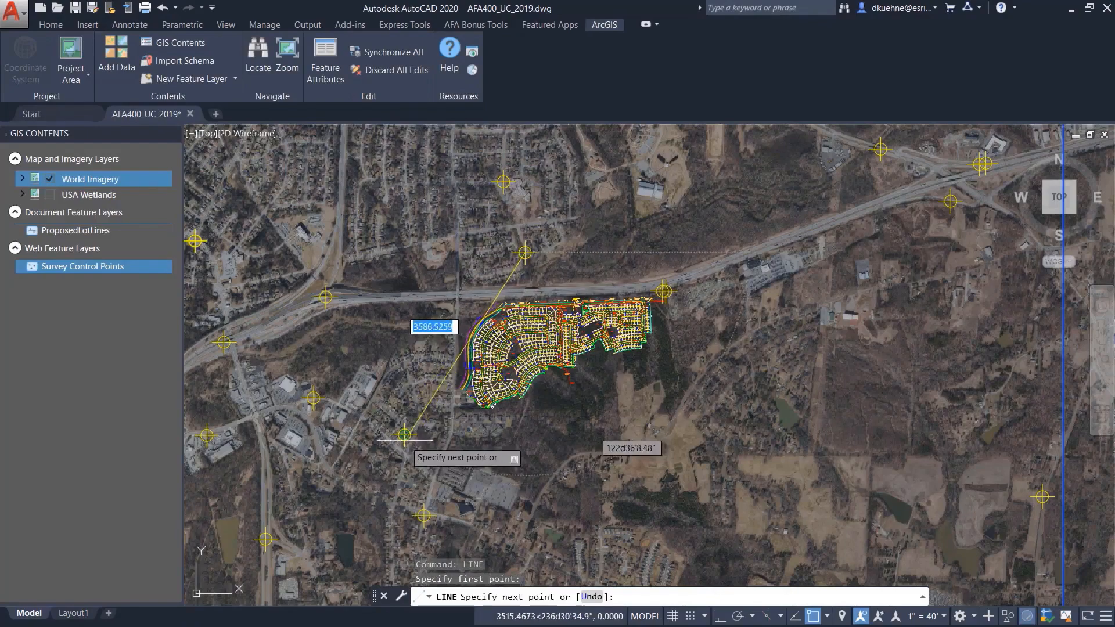
# Extend the line from the control point north of the subdivision through the two survey control points to its southwest
pyautogui.click(405, 434)
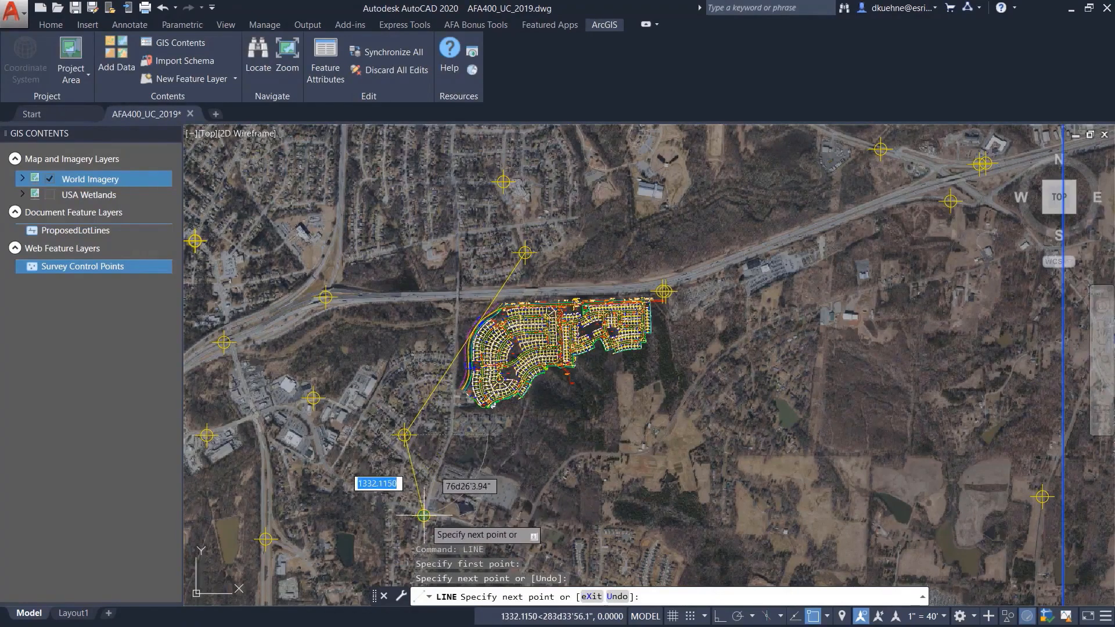
pyautogui.click(423, 515)
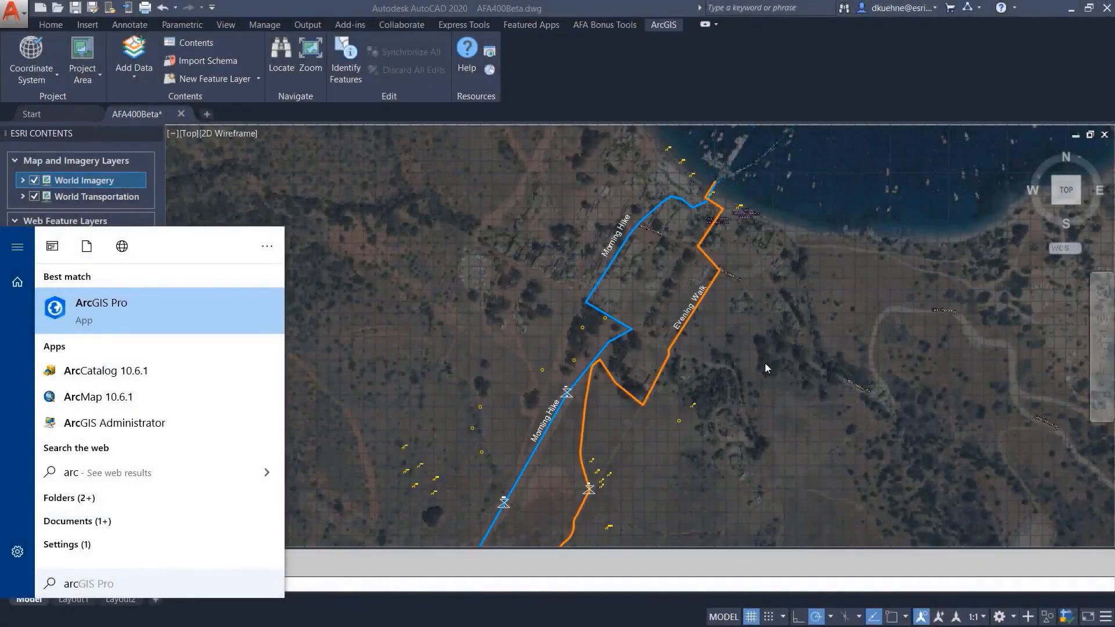
# Switch to ArcGIS Pro and add the Animal_Sighting, RestStop and Walk features from AFA400BetaMyFeatures.dwg to the map contents
pyautogui.click(149, 301)
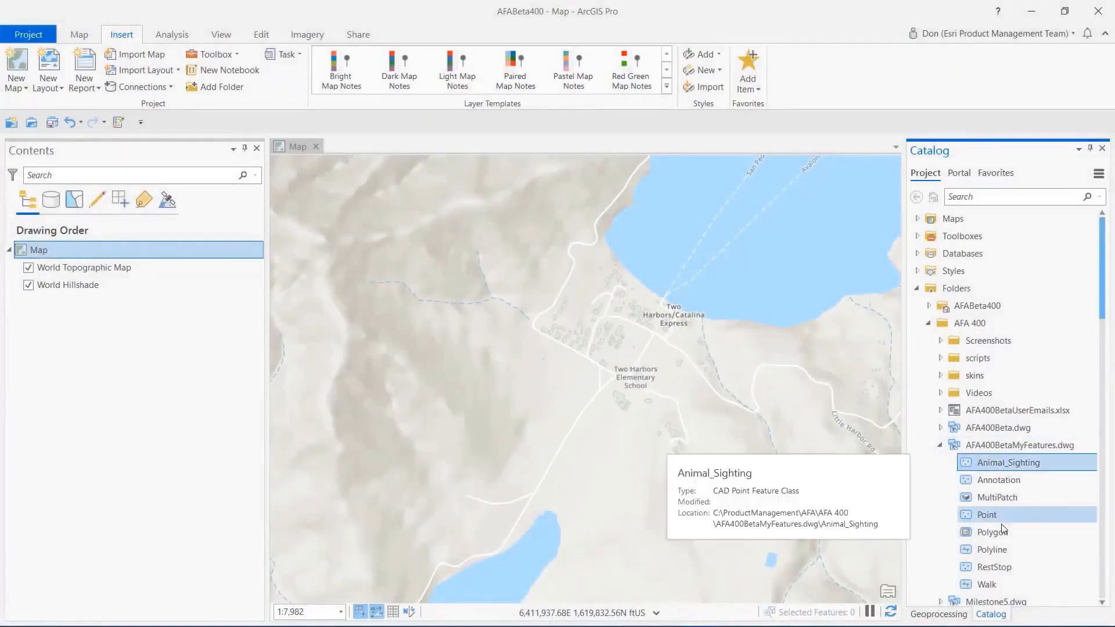
pyautogui.keyDown('ctrl'); pyautogui.click(993, 566); pyautogui.keyUp('ctrl')
pyautogui.keyDown('ctrl'); pyautogui.click(986, 584); pyautogui.keyUp('ctrl')
pyautogui.moveTo(986, 584); pyautogui.dragTo(185, 306)
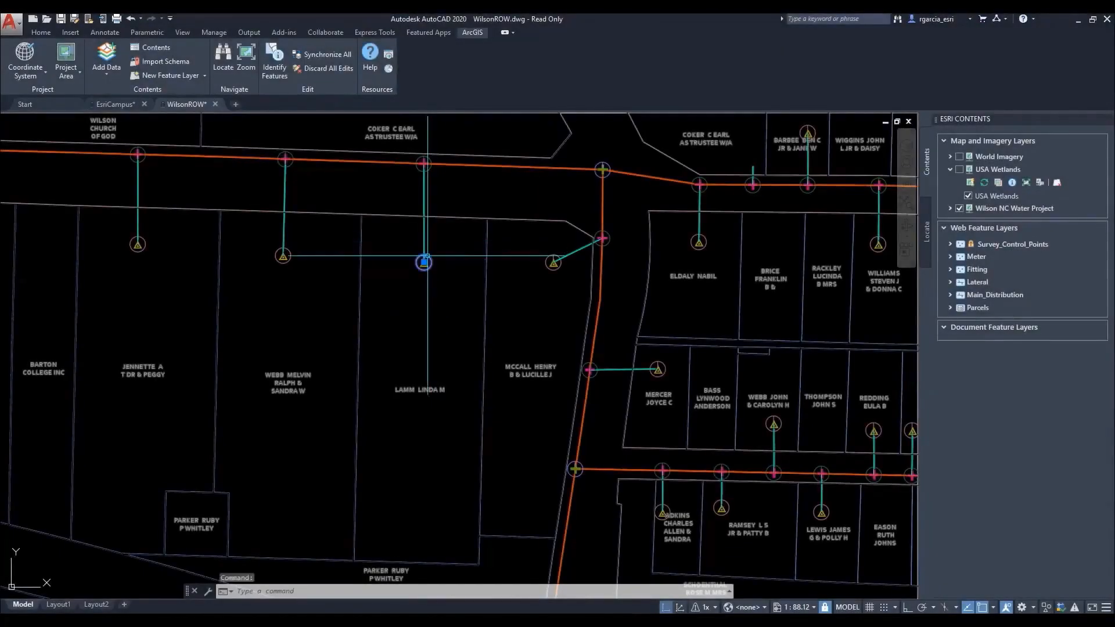
# Identify the selected water meter and set its InstallDate to 11/19/2003
pyautogui.click(270, 60)
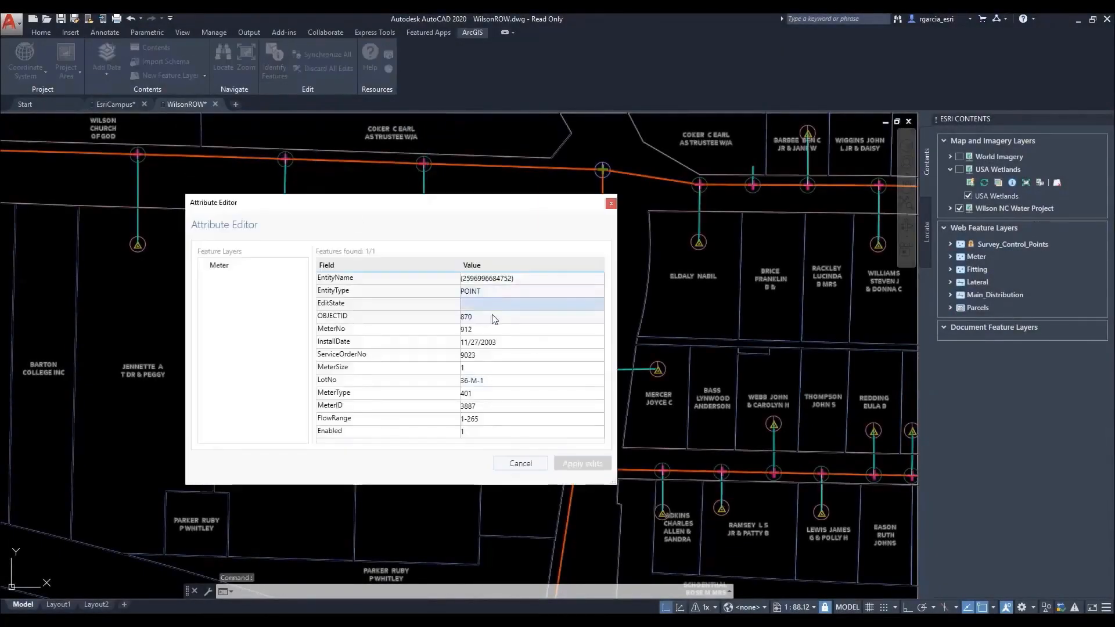
pyautogui.click(509, 344)
pyautogui.click(594, 344)
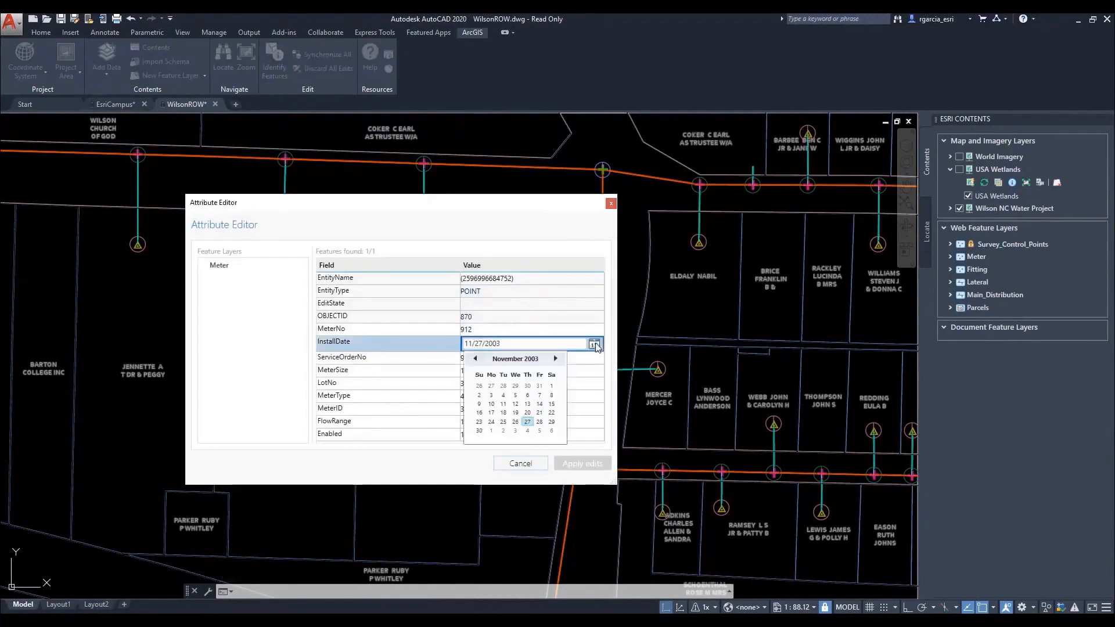
pyautogui.click(515, 413)
# Set the meter's MeterType to 407 and apply the attribute edits
pyautogui.click(514, 398)
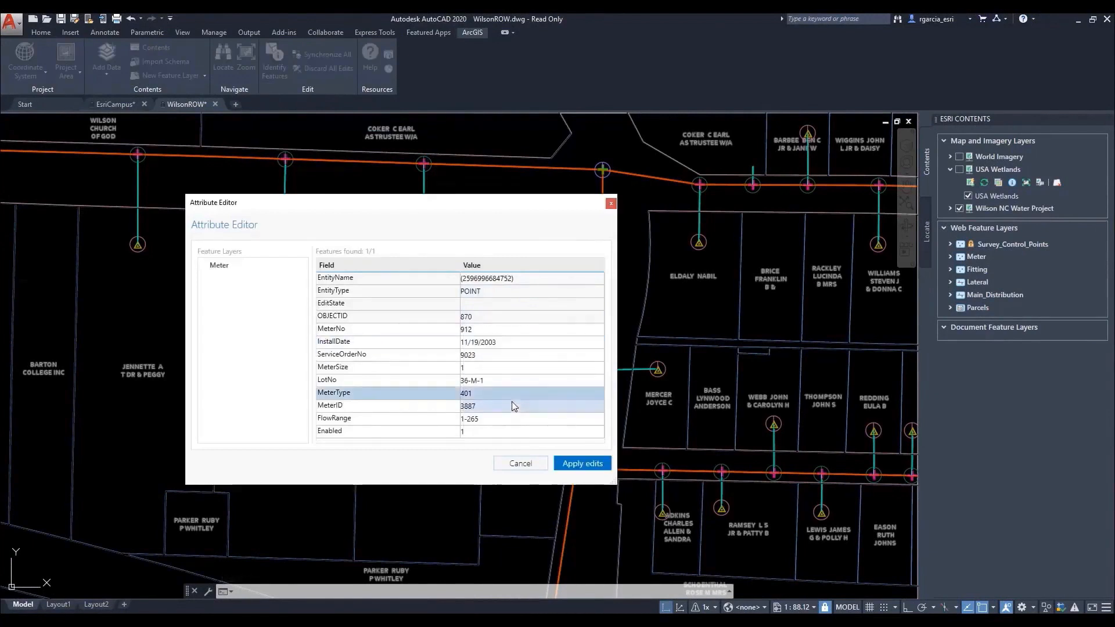
pyautogui.click(499, 393)
pyautogui.write('407')
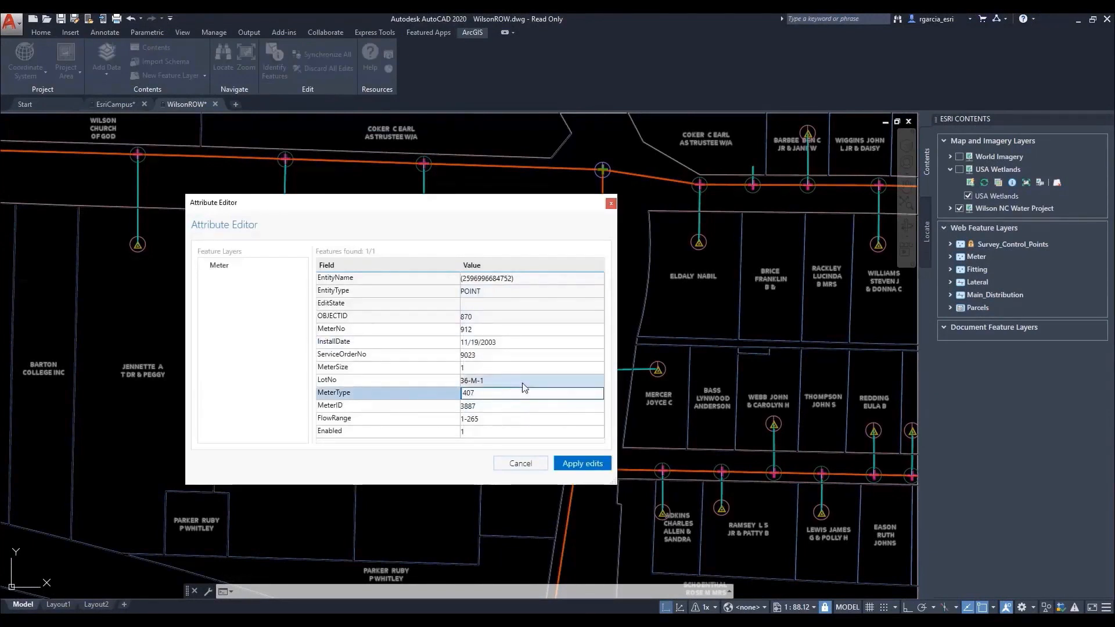
pyautogui.click(521, 382)
pyautogui.click(582, 463)
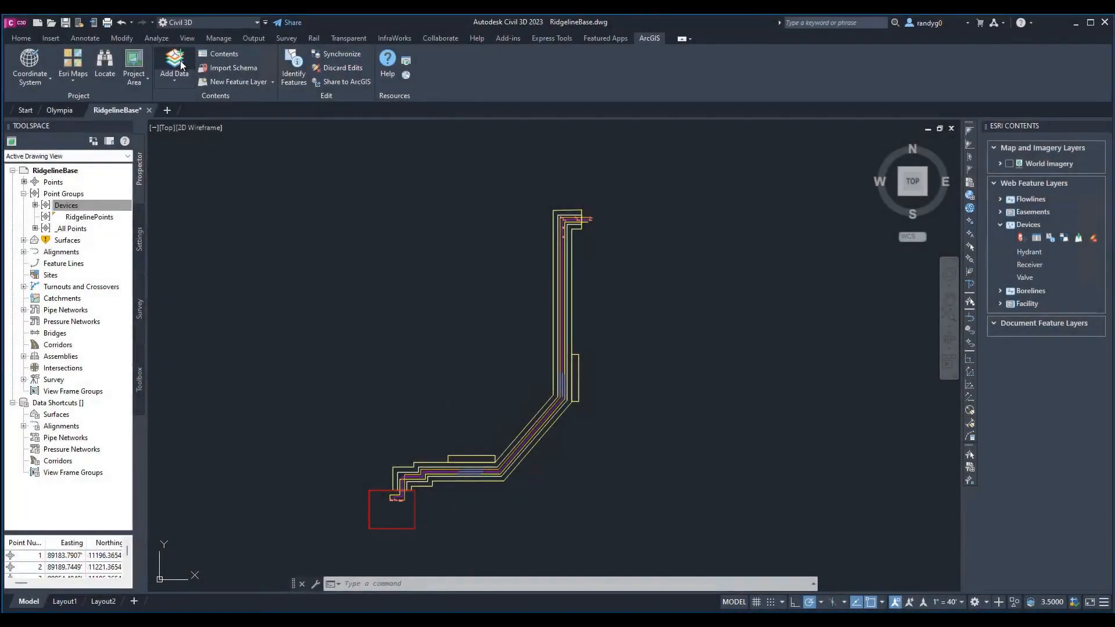
# Add the Ridgeline Elevation Points feature layer from the favorites to the RidgelineBase drawing
pyautogui.click(181, 64)
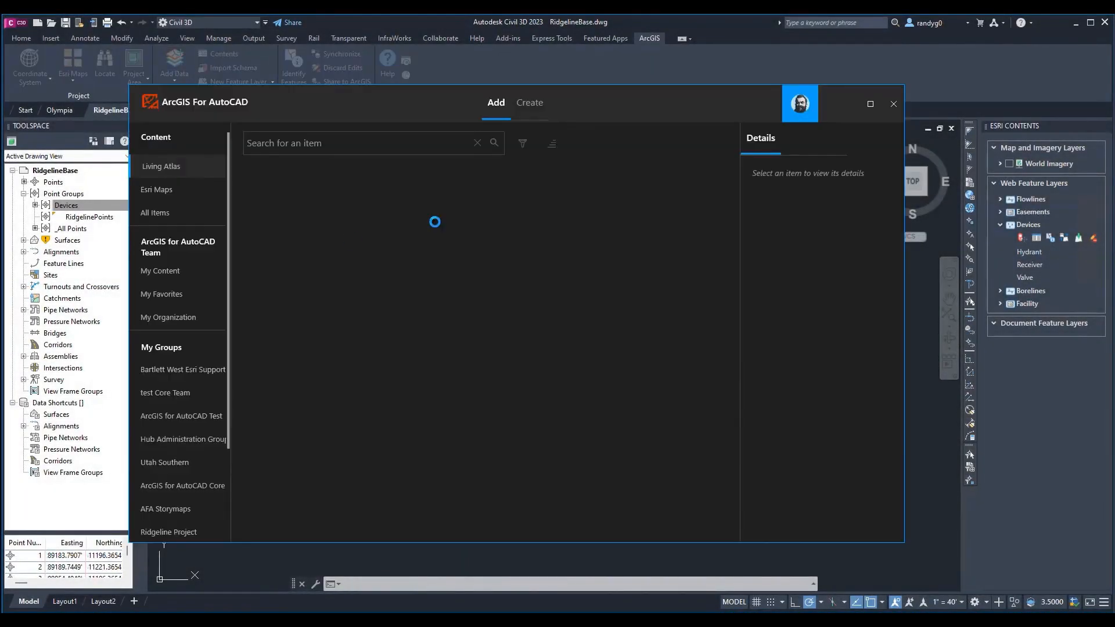
pyautogui.click(175, 294)
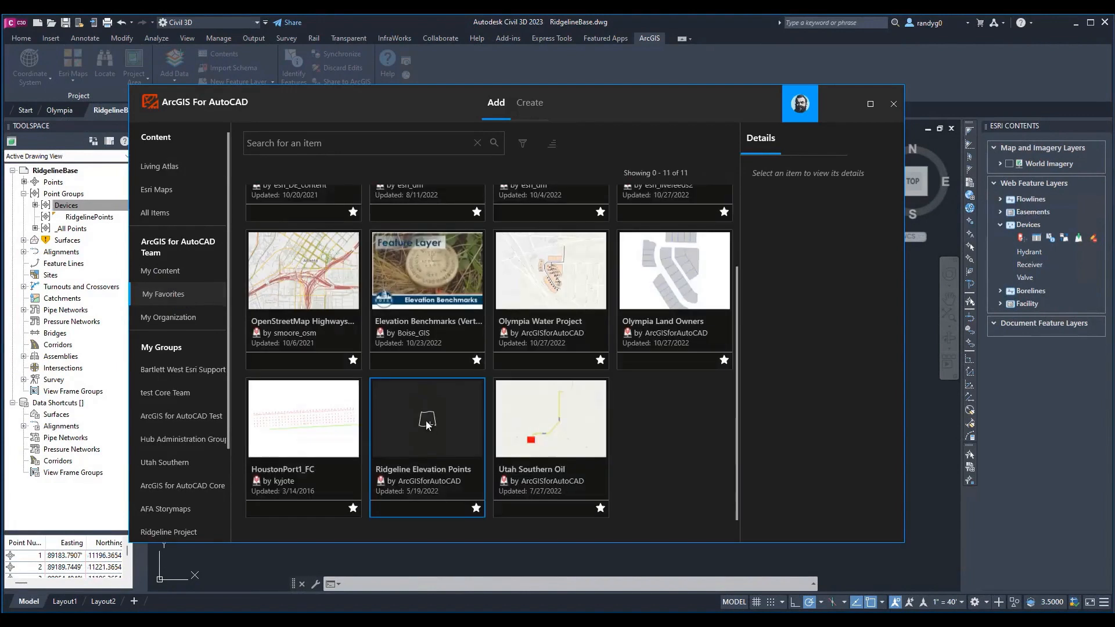
pyautogui.doubleClick(426, 421)
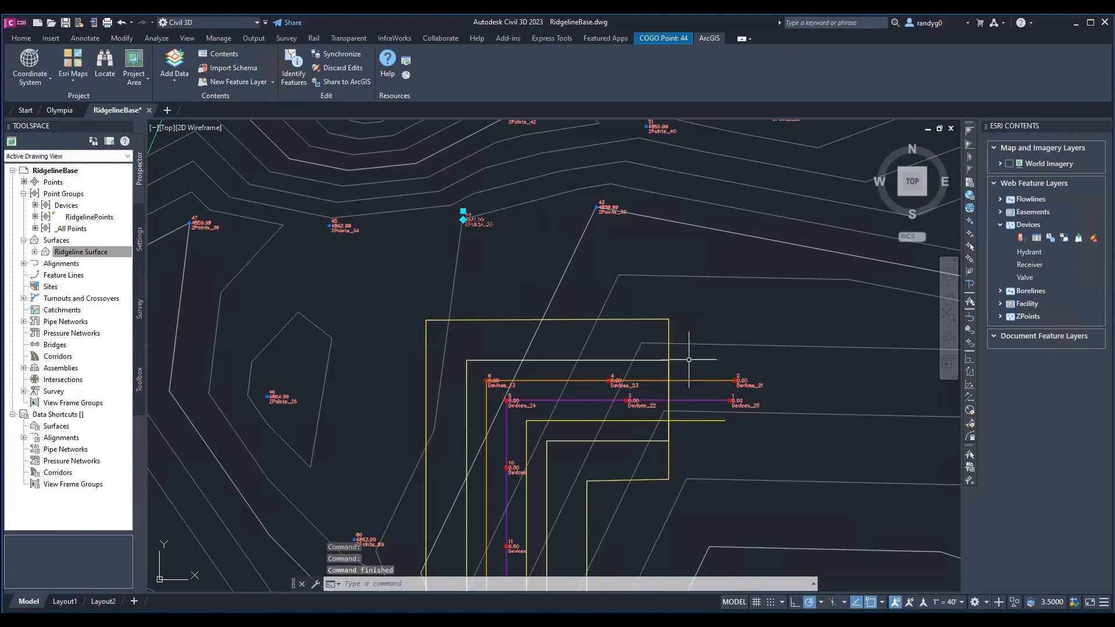
# Examine the attribute tables of the ZPoints and Devices web feature layers
pyautogui.press('Escape')
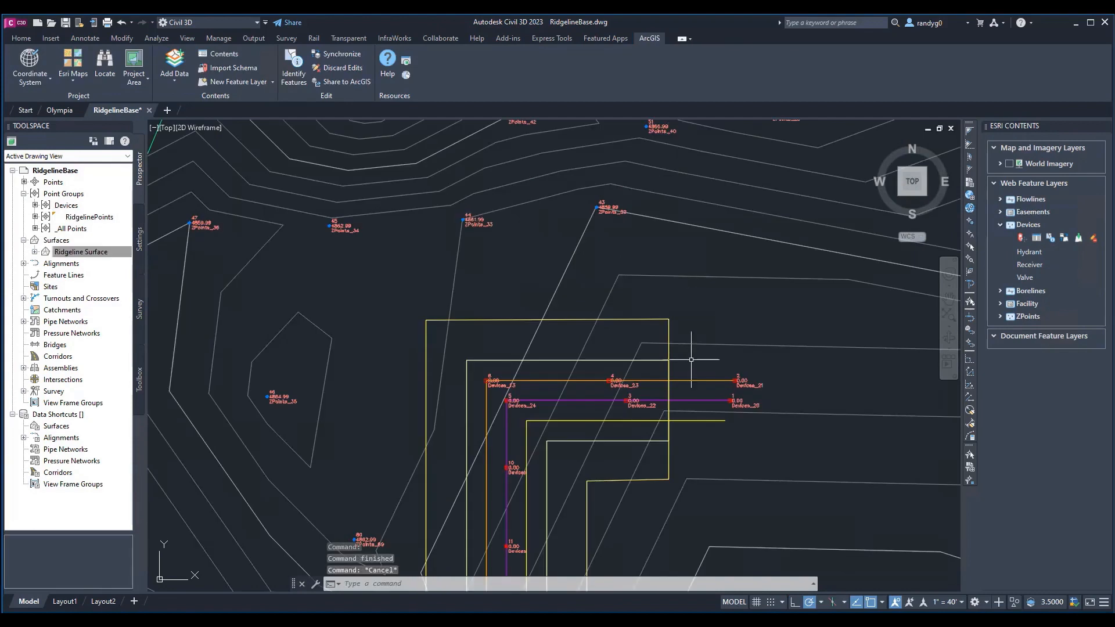
pyautogui.rightClick(1024, 316)
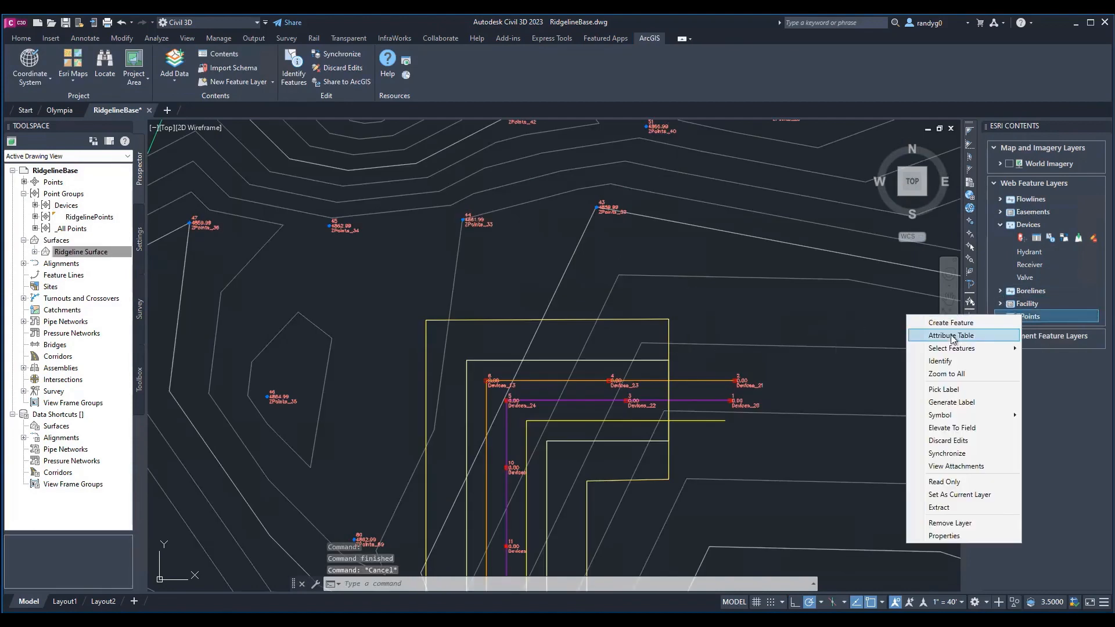
pyautogui.click(952, 337)
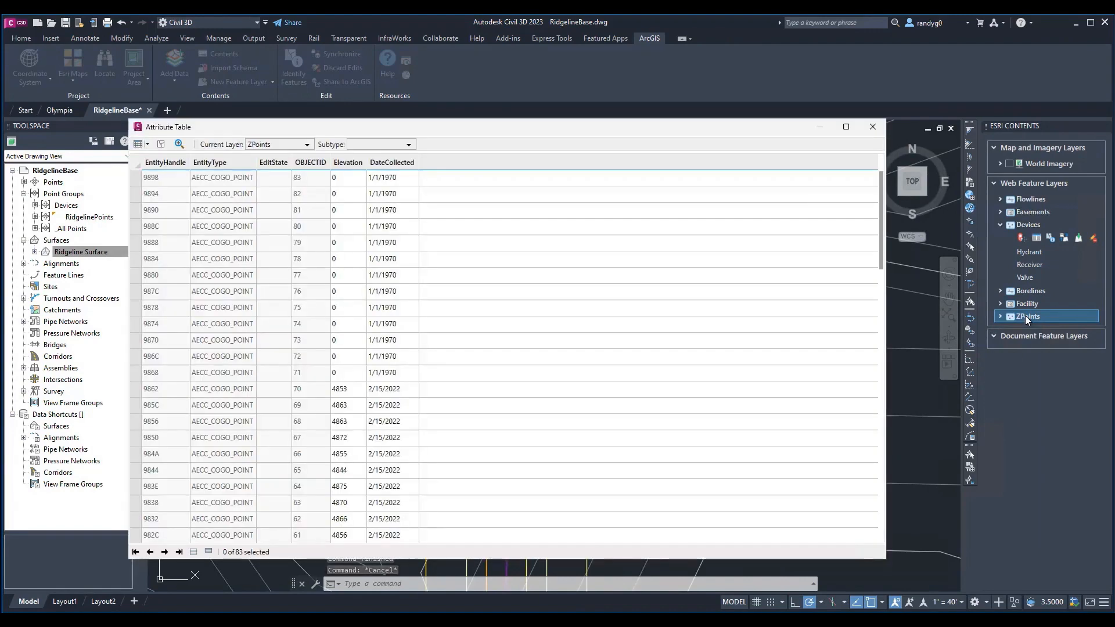
pyautogui.click(872, 127)
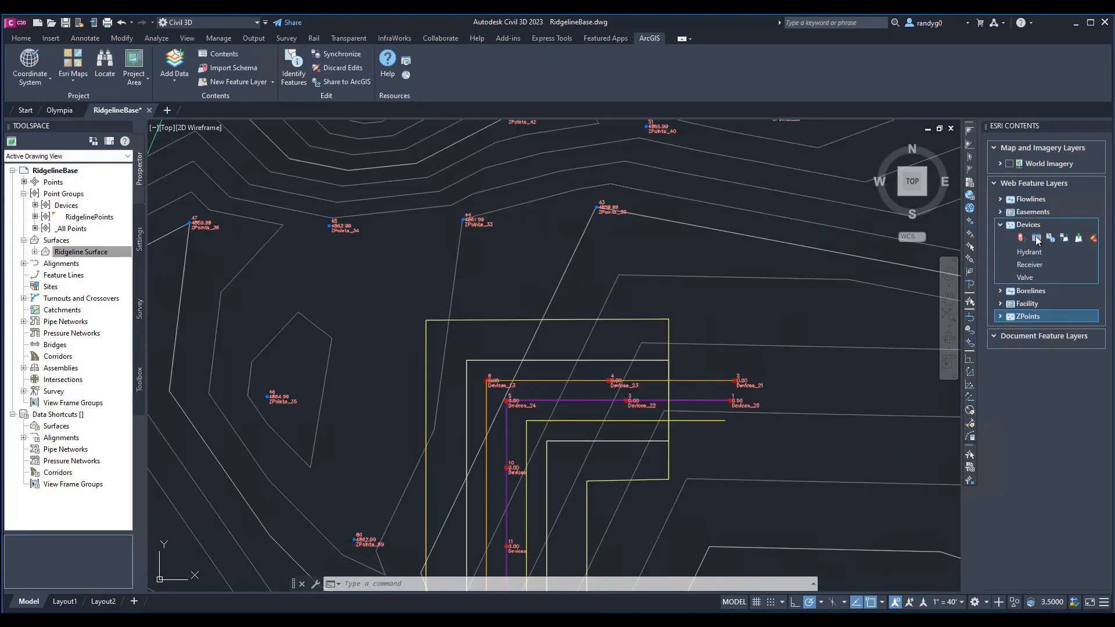
pyautogui.click(1036, 239)
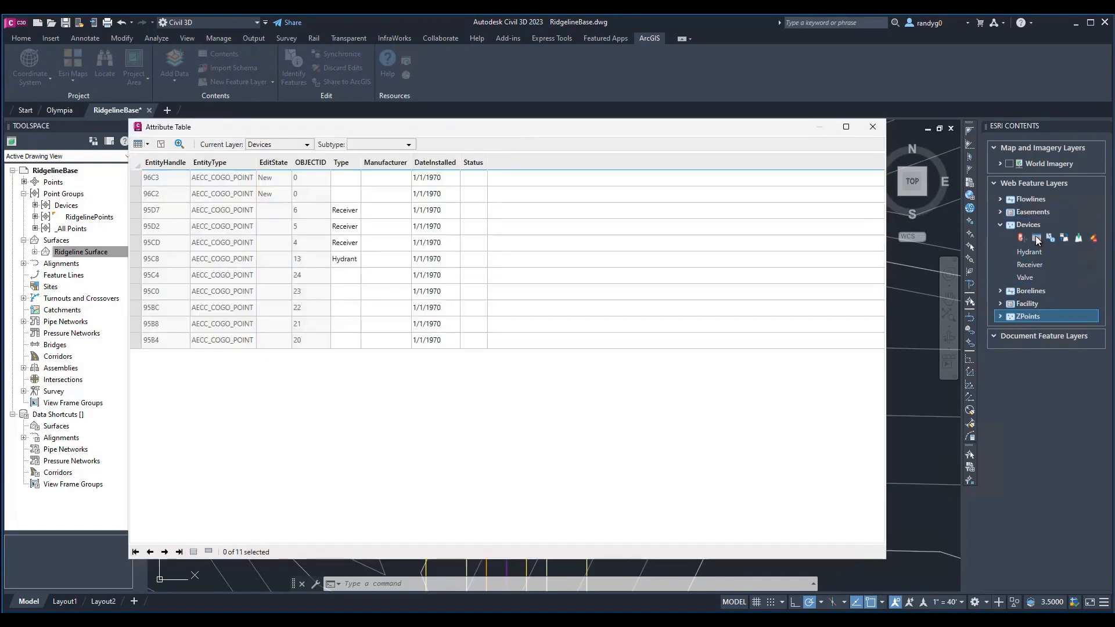
pyautogui.click(873, 127)
pyautogui.click(1000, 212)
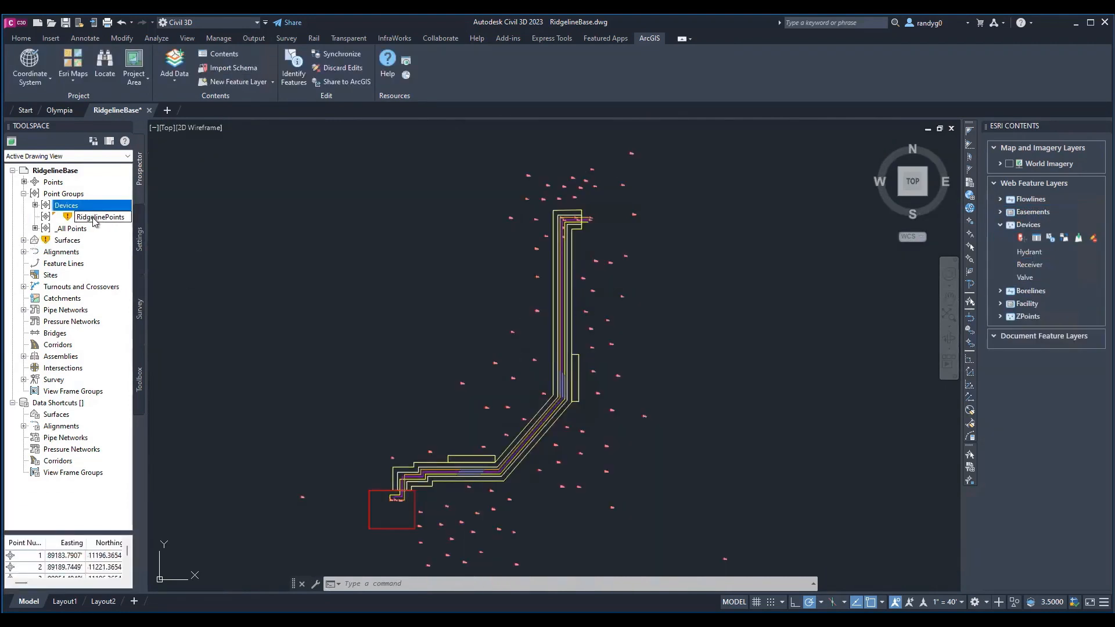
# Update the RidgelinePoints point group and rebuild the Ridgeline Surface from its points
pyautogui.rightClick(97, 223)
pyautogui.click(129, 269)
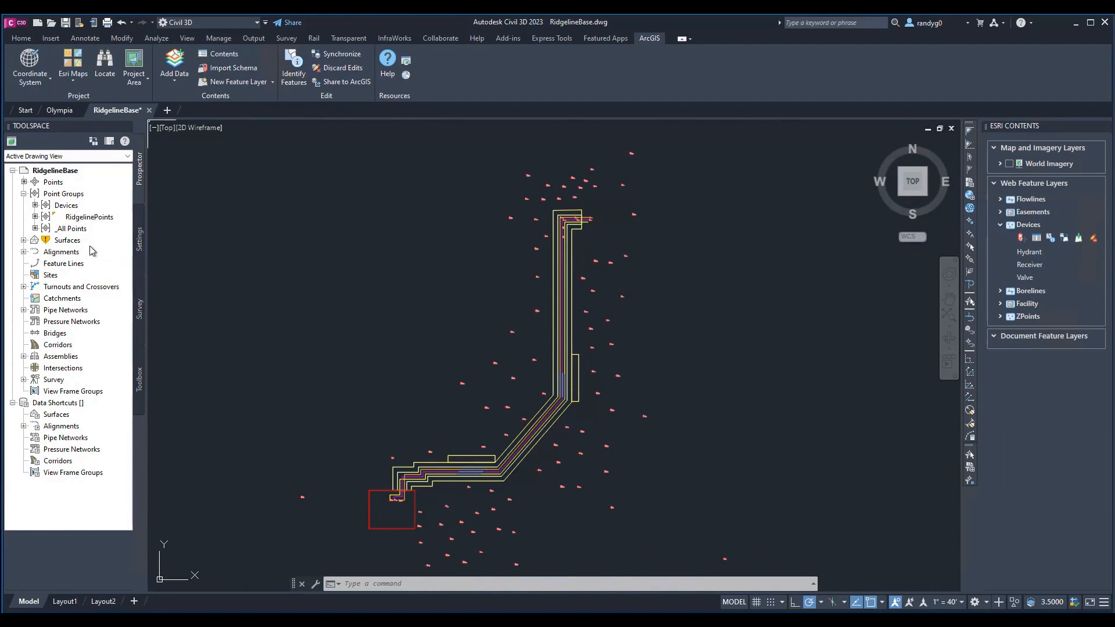
pyautogui.click(24, 240)
pyautogui.rightClick(95, 252)
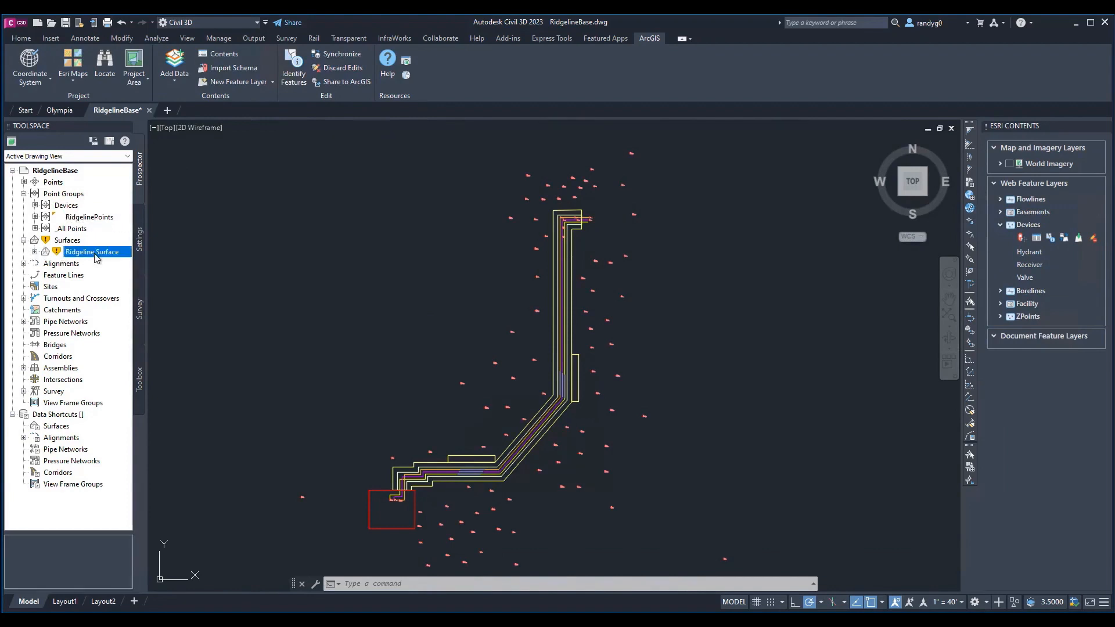
pyautogui.click(131, 289)
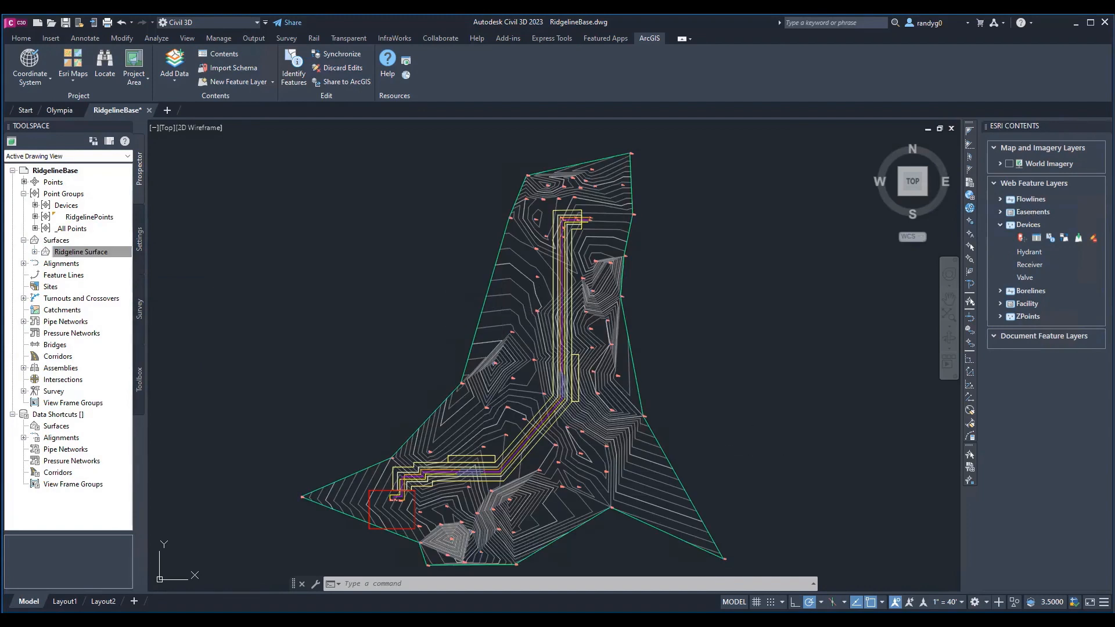
pyautogui.keyDown('shift'); pyautogui.moveTo(754, 448); pyautogui.dragTo(818, 410, button='middle'); pyautogui.keyUp('shift')
pyautogui.press('Escape')
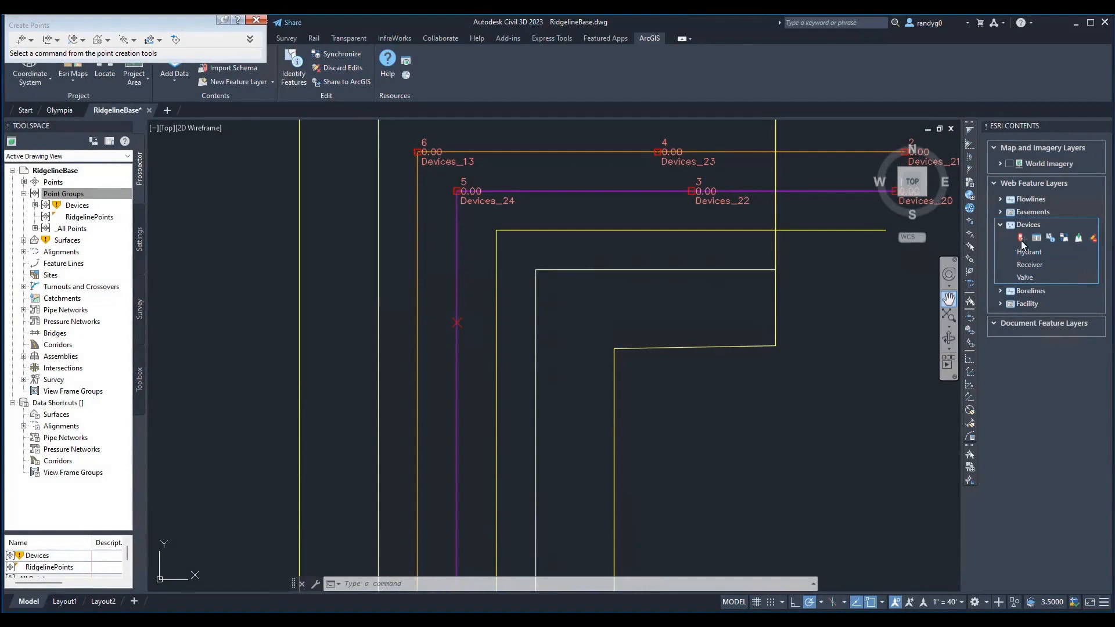
# Create a Devices point on the vertical purple line with a Nearest snap, default description and elevation, and update the Devices point group
pyautogui.click(1020, 239)
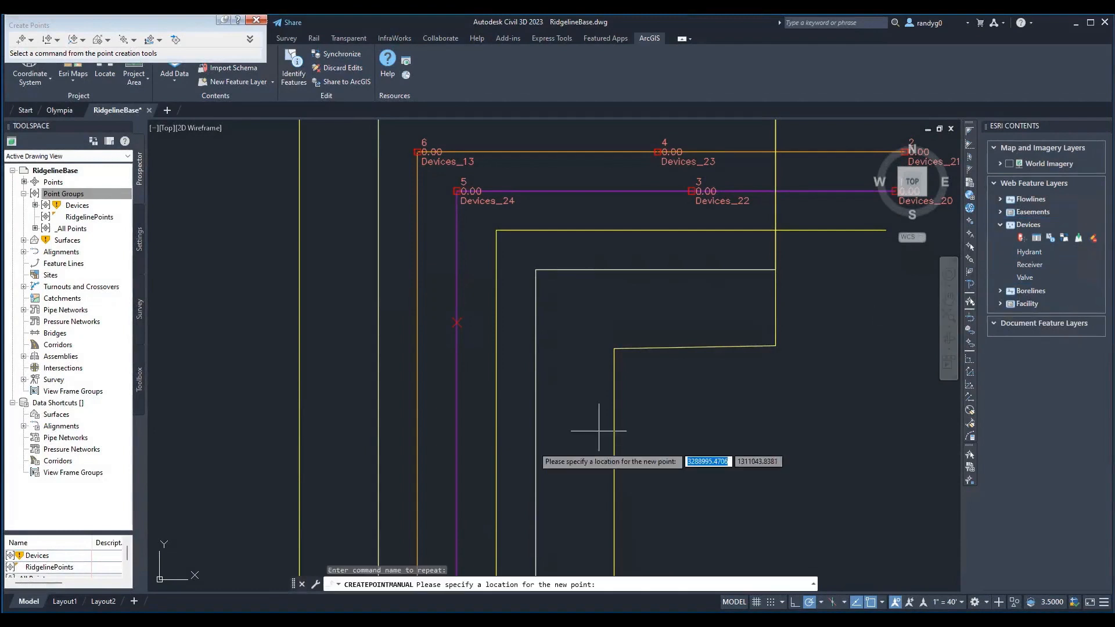
pyautogui.keyDown('shift'); pyautogui.rightClick(484, 446); pyautogui.keyUp('shift')
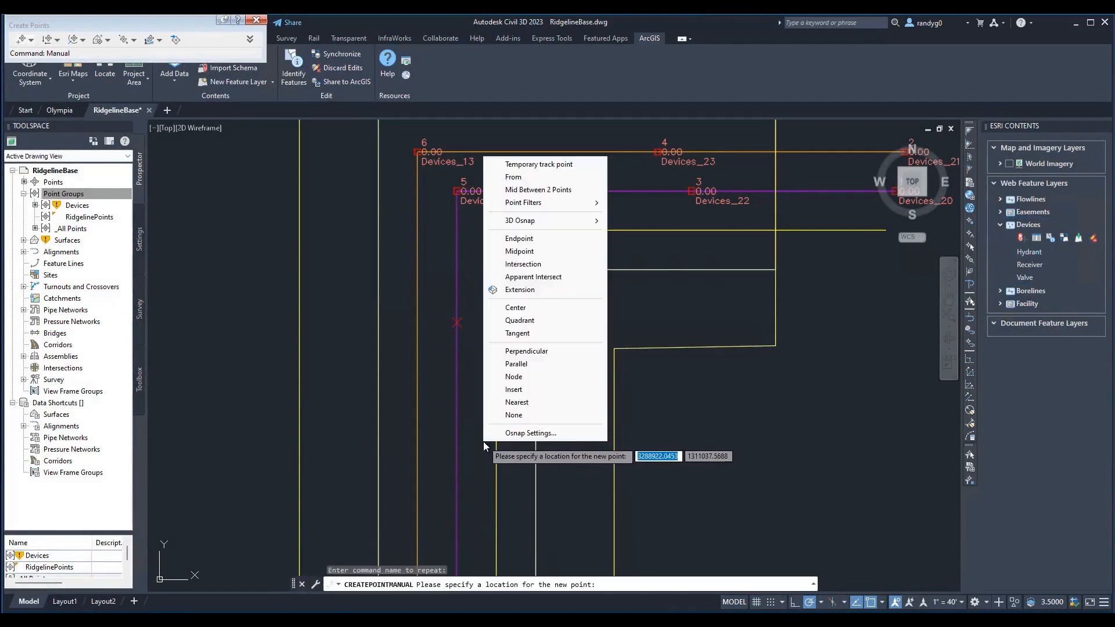
pyautogui.click(517, 402)
pyautogui.click(456, 477)
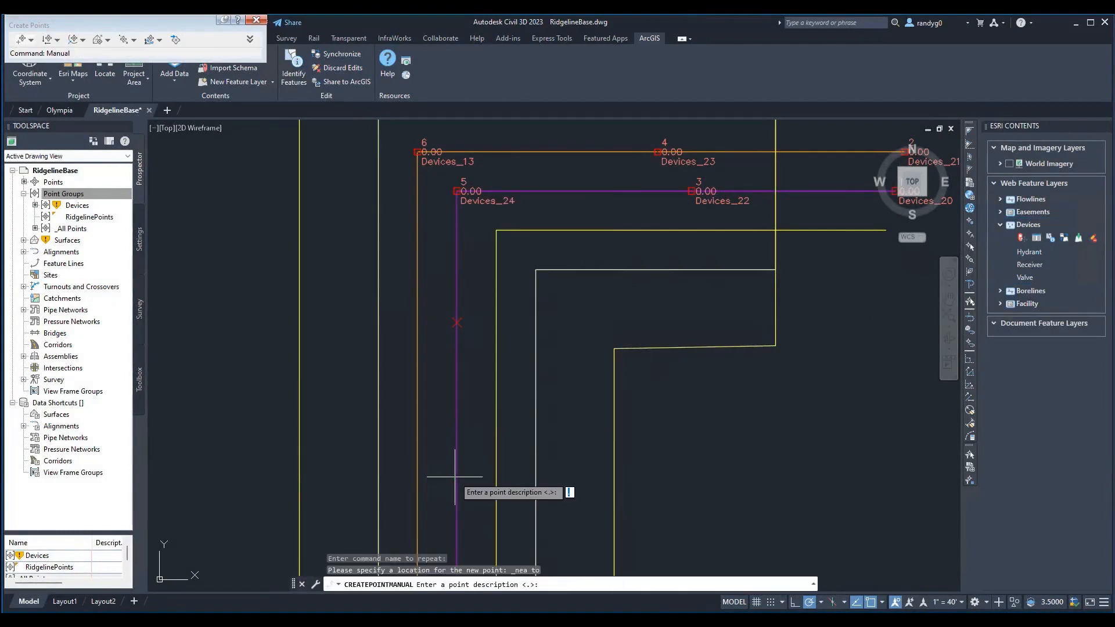
pyautogui.press('Return')
pyautogui.press('Return')
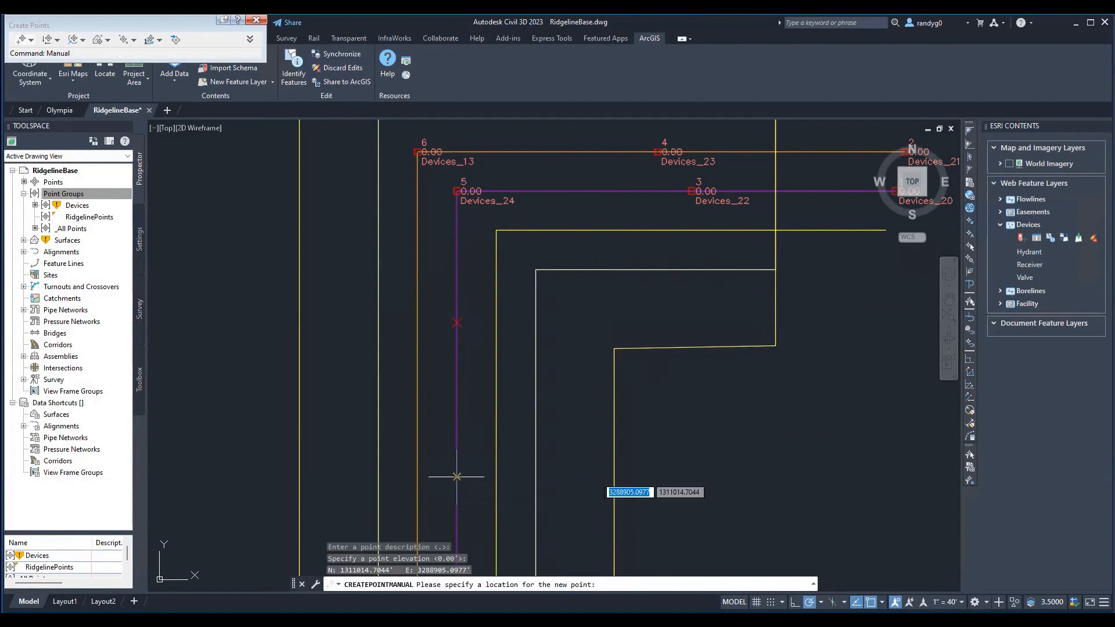
pyautogui.press('Escape')
pyautogui.rightClick(85, 207)
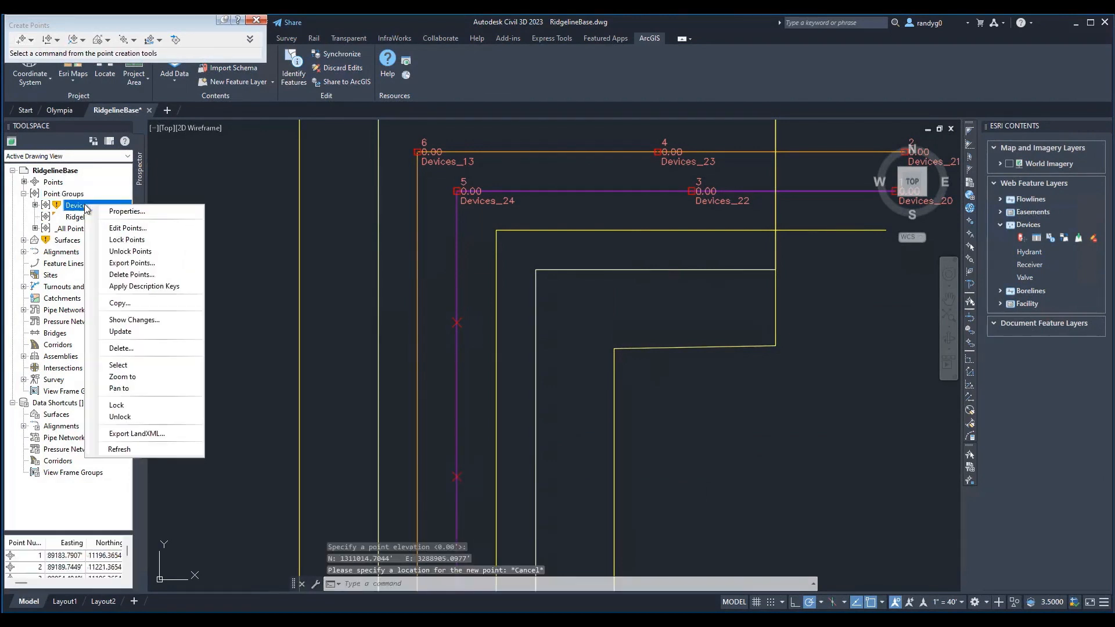
pyautogui.click(134, 334)
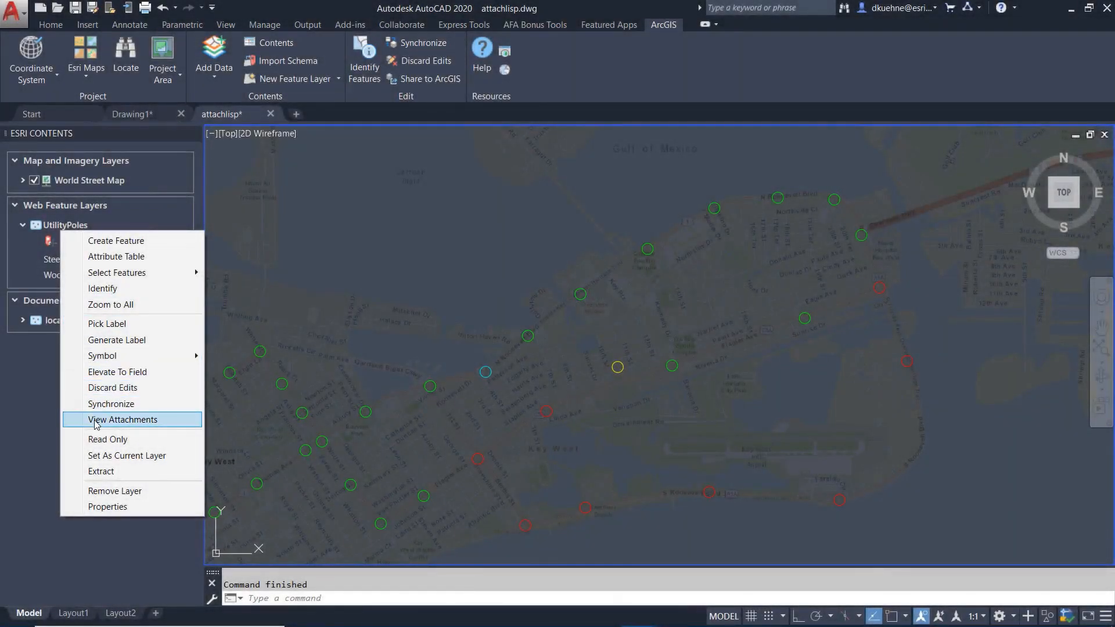
# View the attachments of the cyan UtilityPoles feature and examine steelWithGuyWires.jpg and LandXML.txt
pyautogui.click(96, 420)
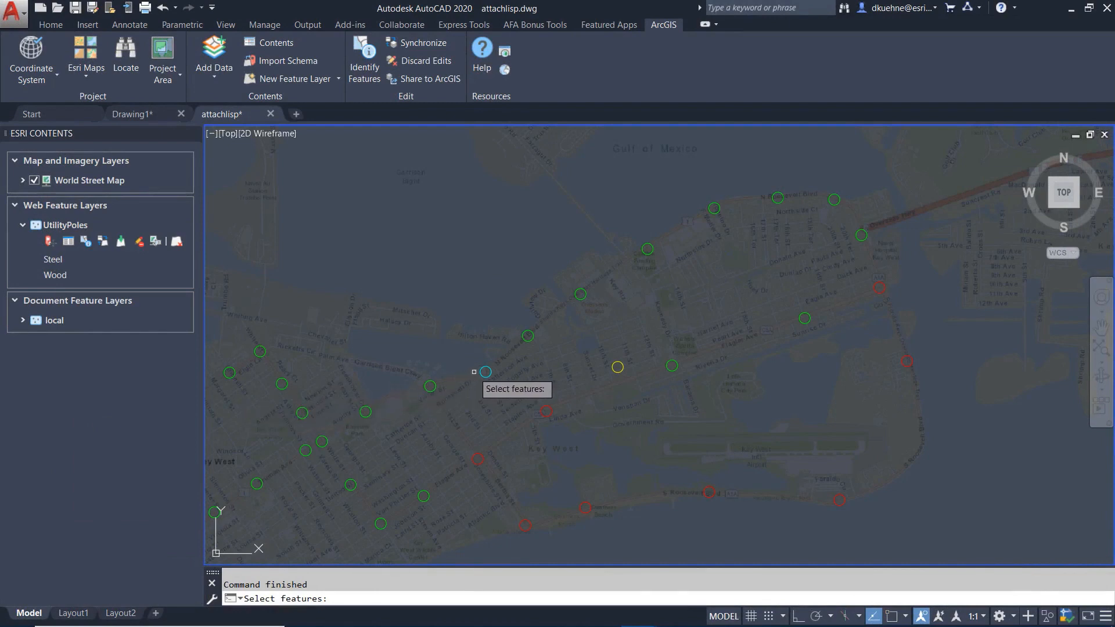
pyautogui.click(484, 372)
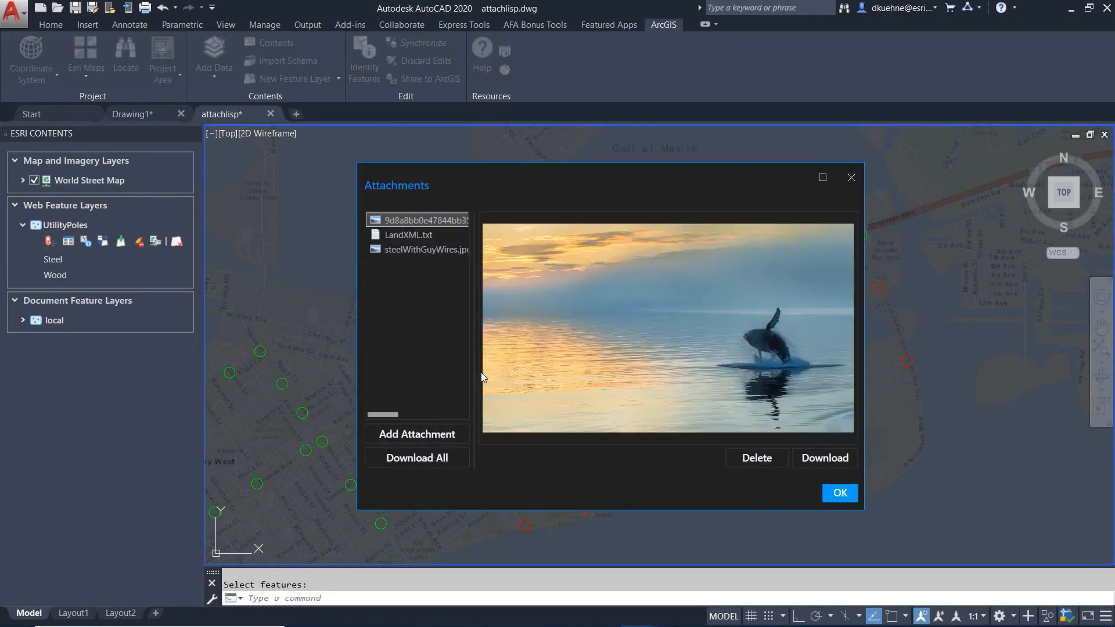
pyautogui.click(429, 249)
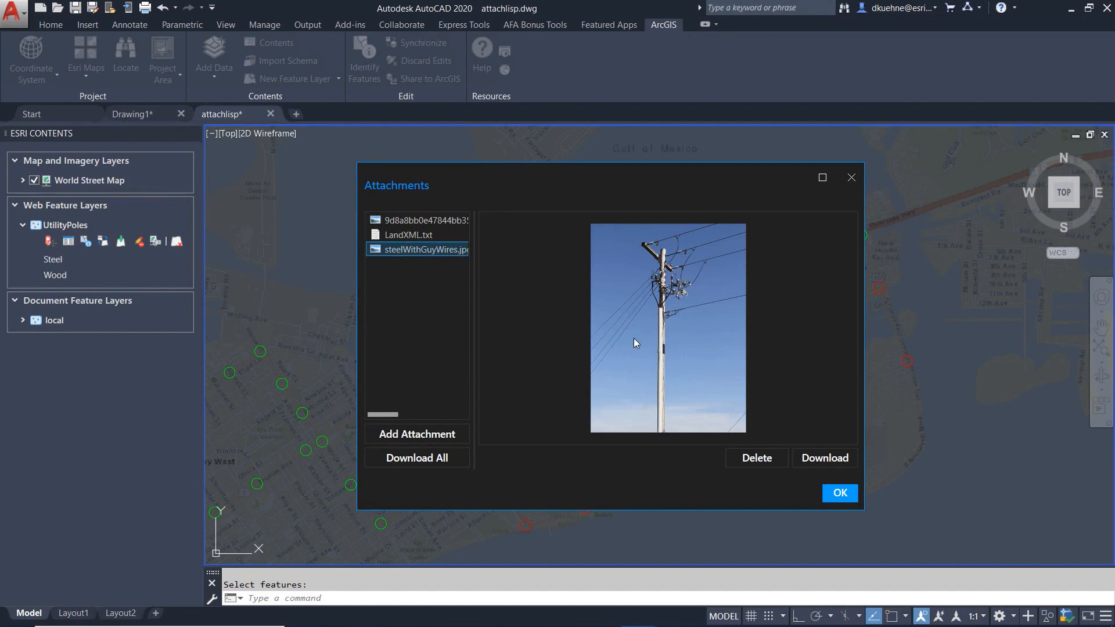
pyautogui.click(417, 235)
# Delete the whale photo from the utility pole's attachments
pyautogui.click(416, 221)
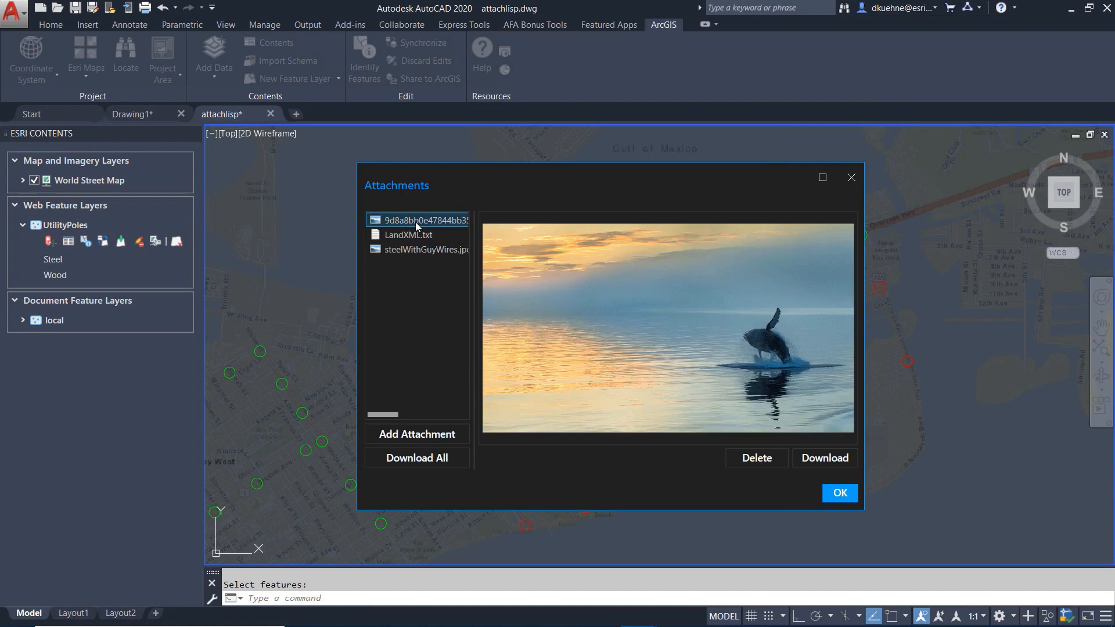
pyautogui.click(777, 456)
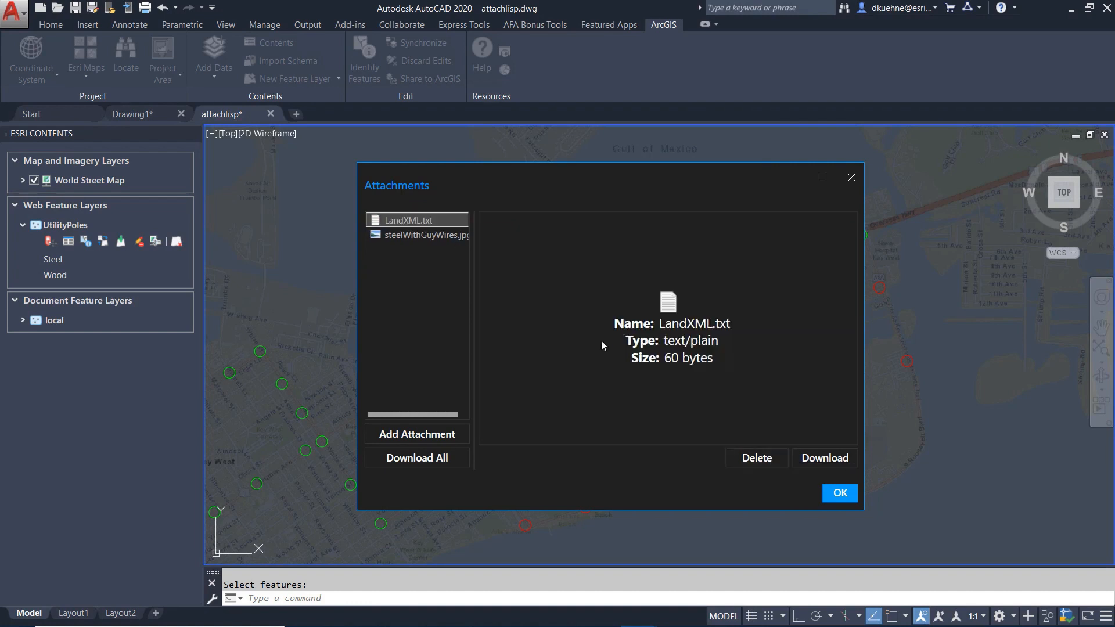
# Add GIS and Land Records Book.pdf from the Downloads folder to the utility pole's attachments
pyautogui.click(420, 440)
pyautogui.click(674, 311)
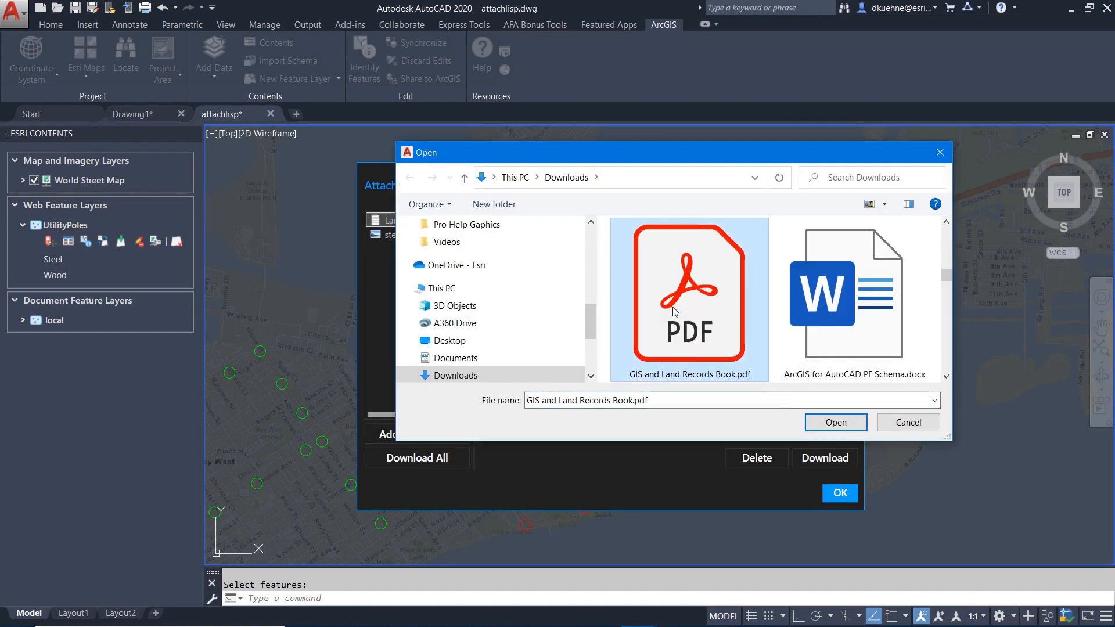
pyautogui.click(835, 422)
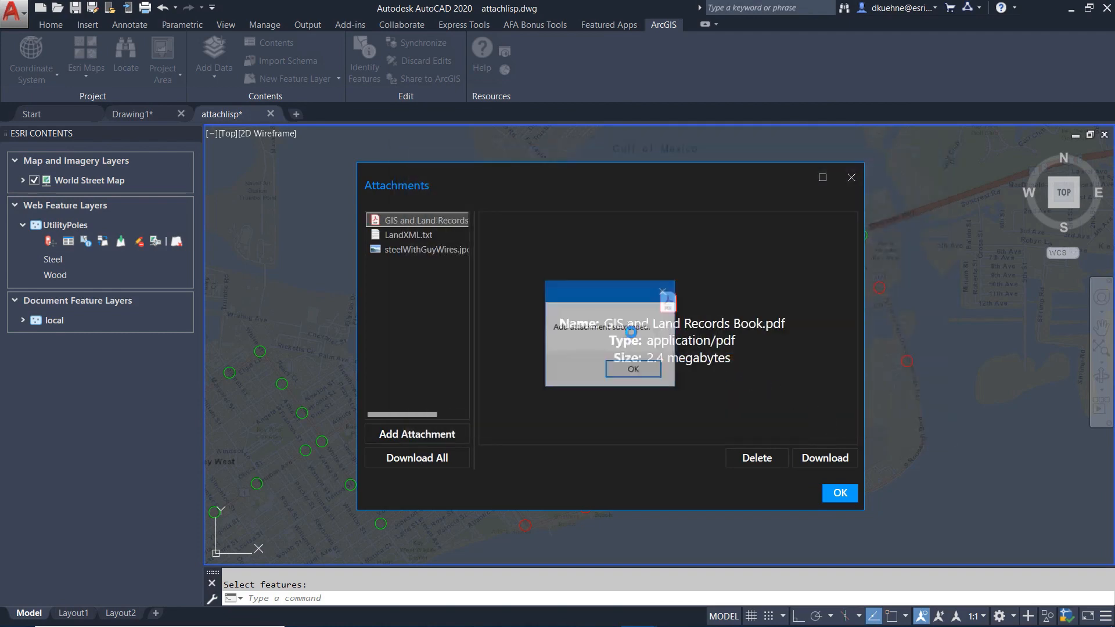
pyautogui.click(632, 374)
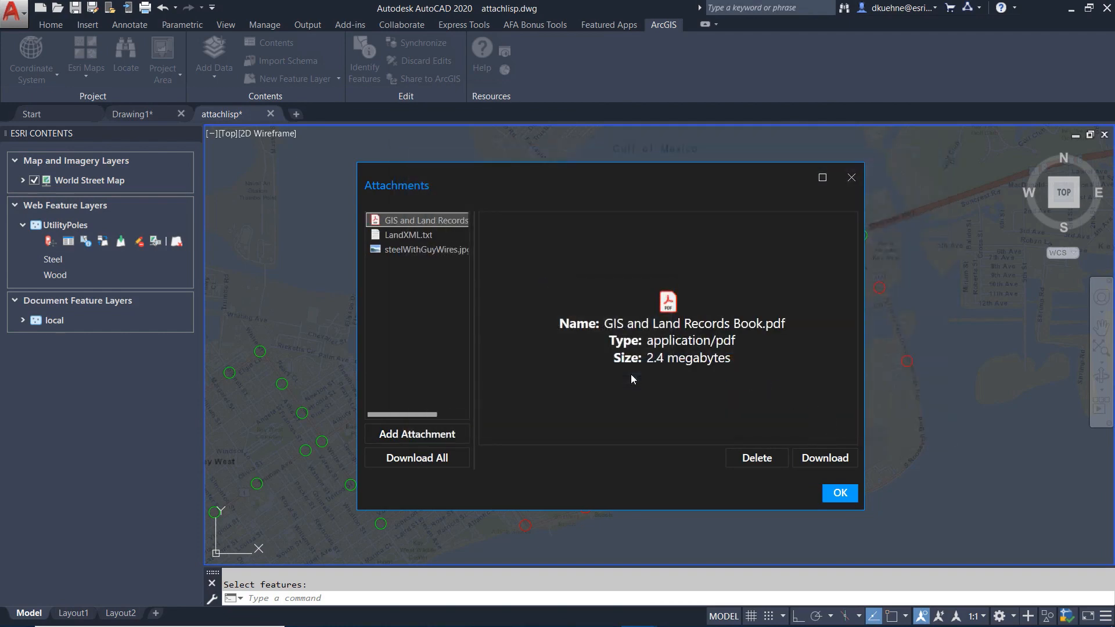
# Preview steelWithGuyWires.jpg, download all of the pole's attachments to the Desktop, and close the attachments
pyautogui.click(424, 250)
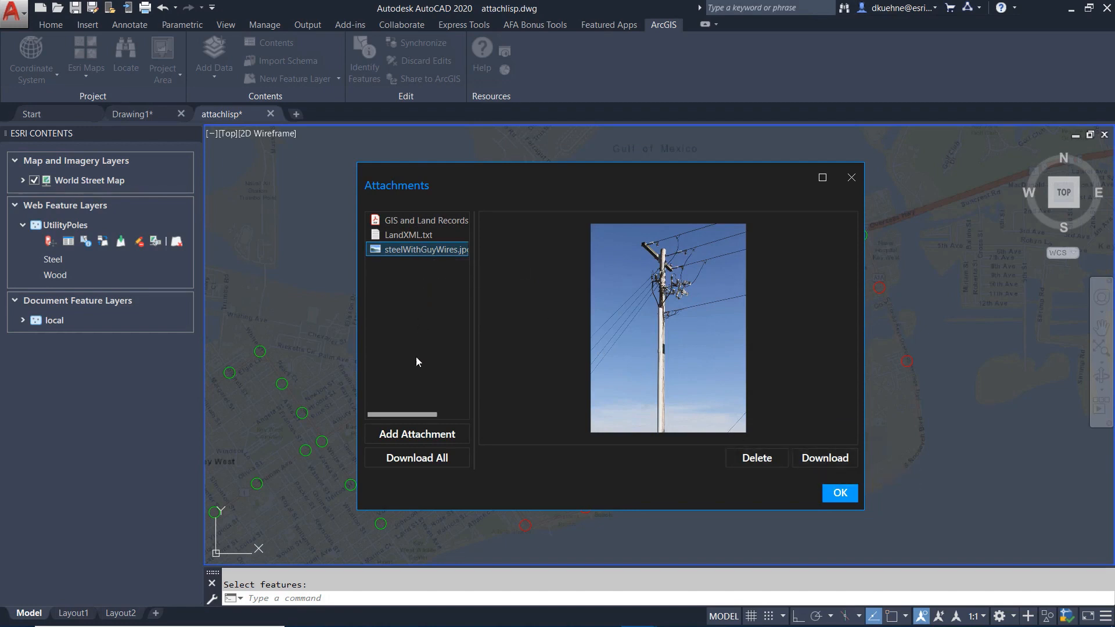
pyautogui.click(417, 457)
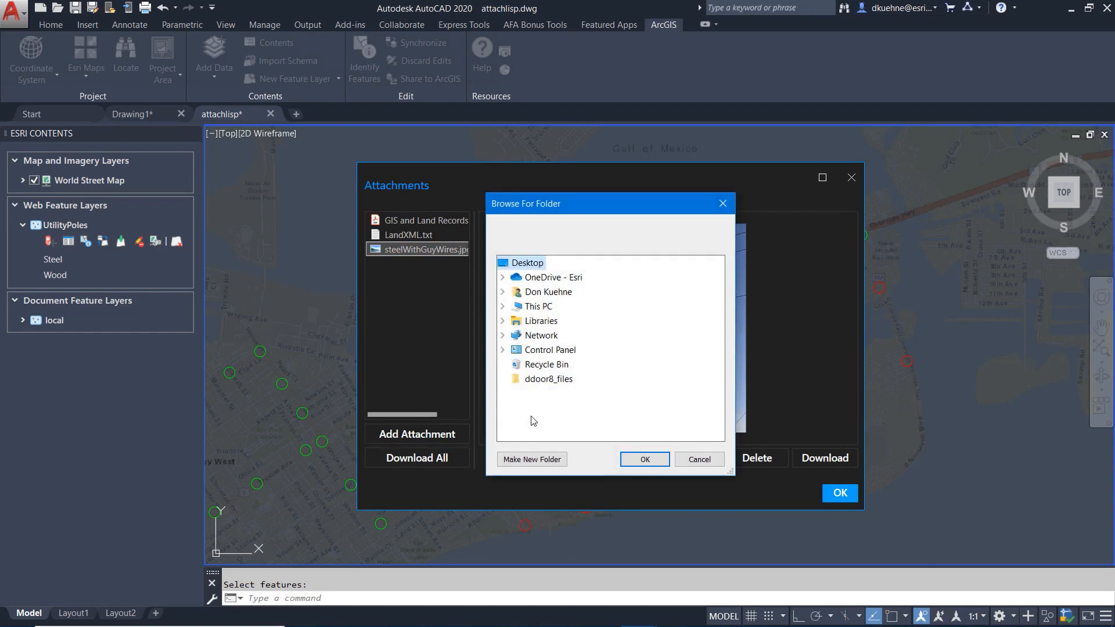
pyautogui.click(643, 459)
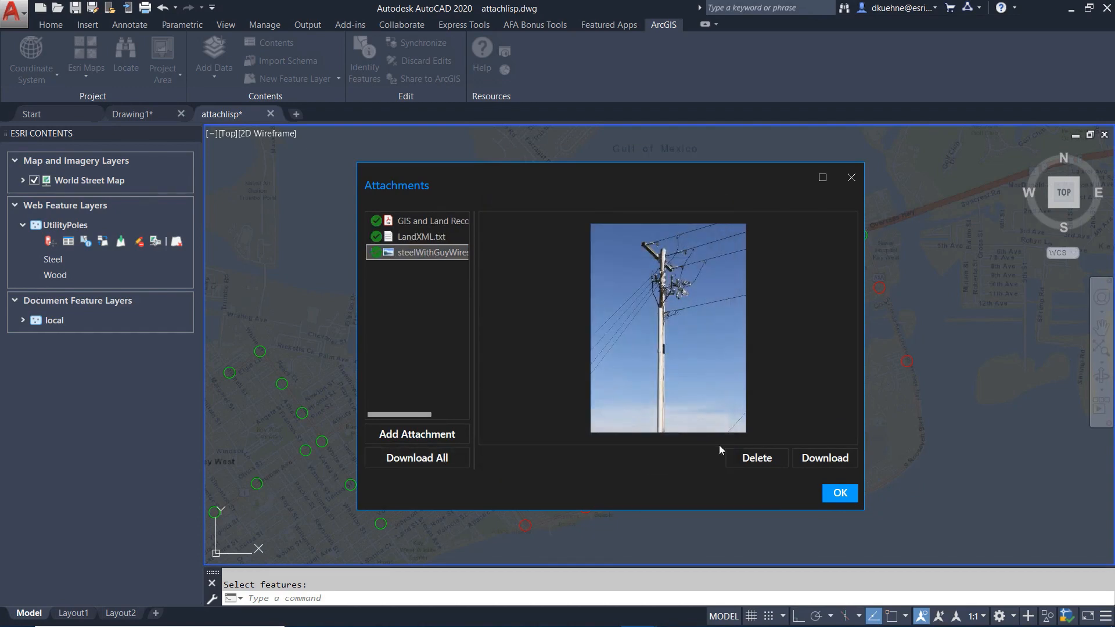
pyautogui.click(842, 494)
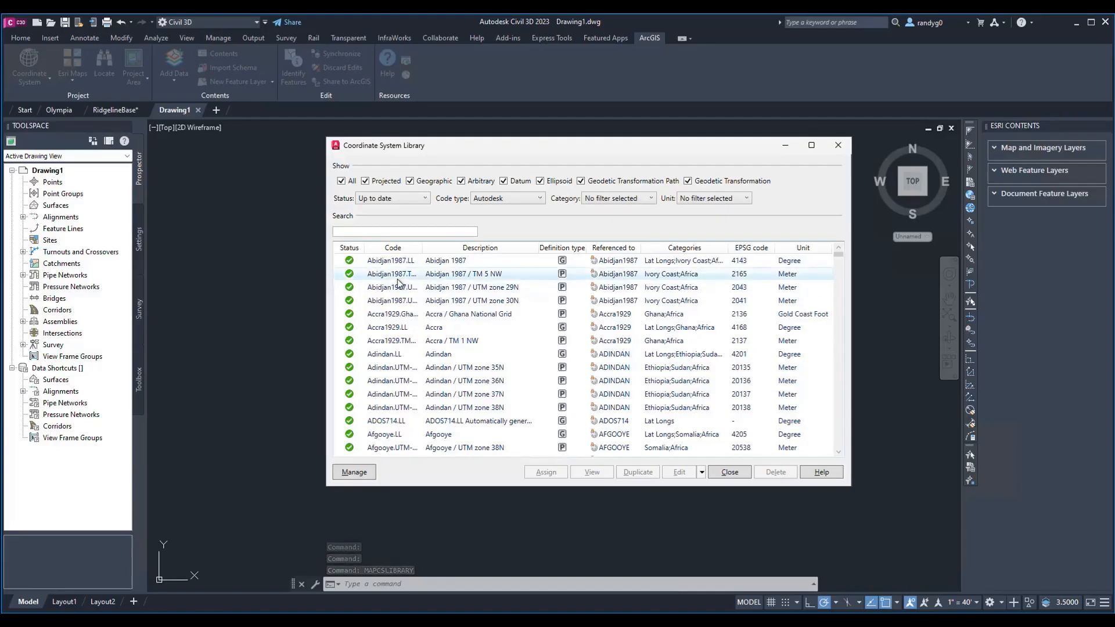
# Search the Civil 3D coordinate system library for "wa" and assign a coordinate system to Drawing1
pyautogui.click(379, 232)
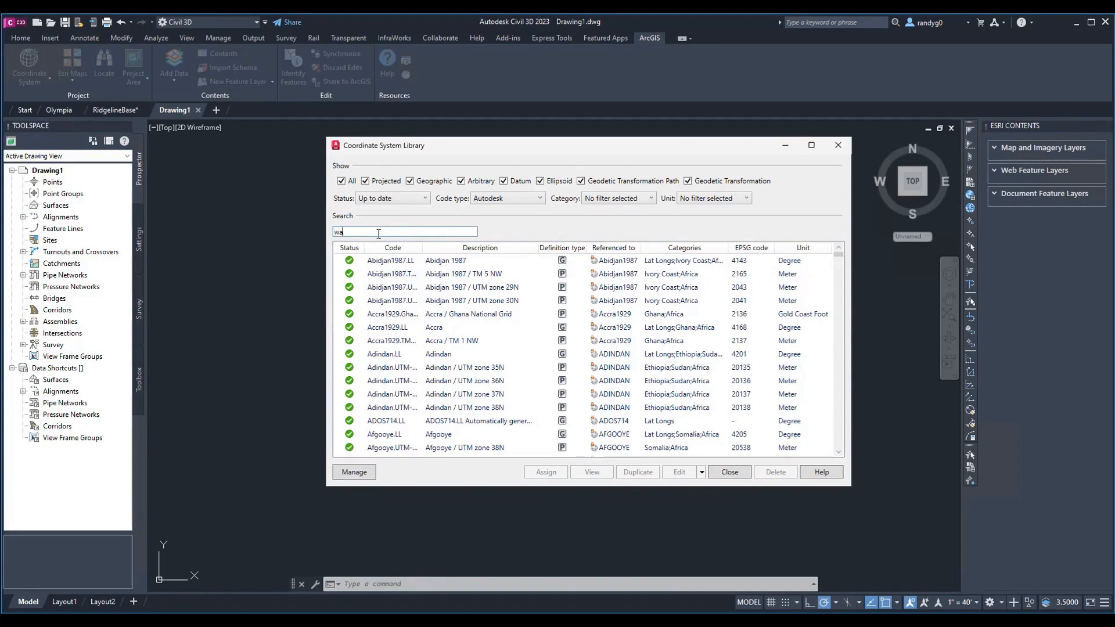
pyautogui.press('Escape')
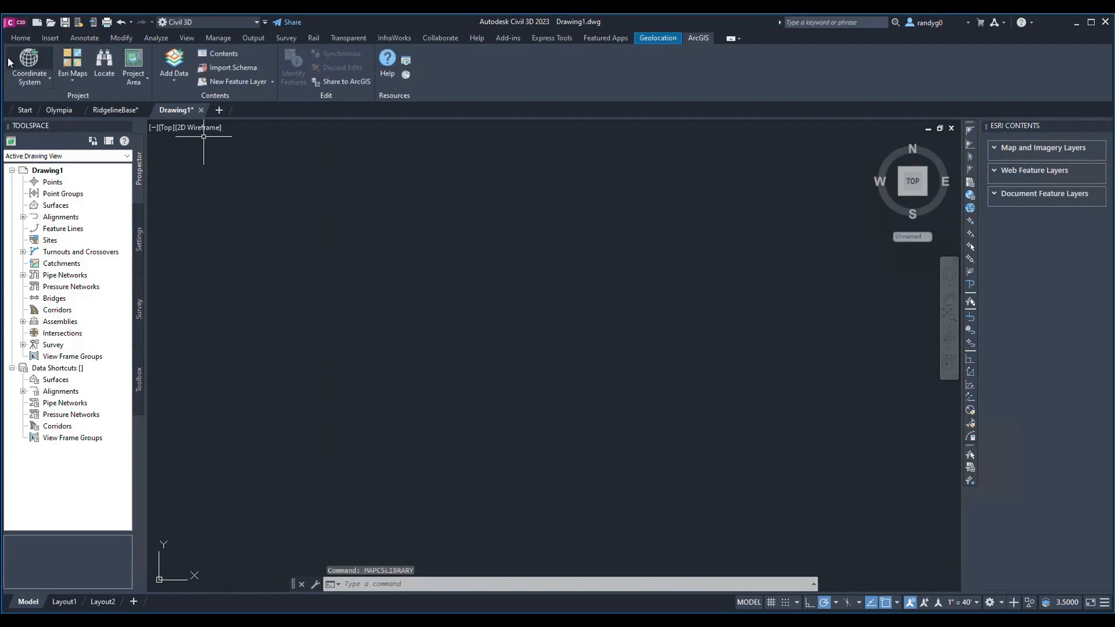
# Import the GEODATA coordinate system as the ArcGIS coordinate system of Drawing1 and list the assigned coordinate system
pyautogui.click(24, 63)
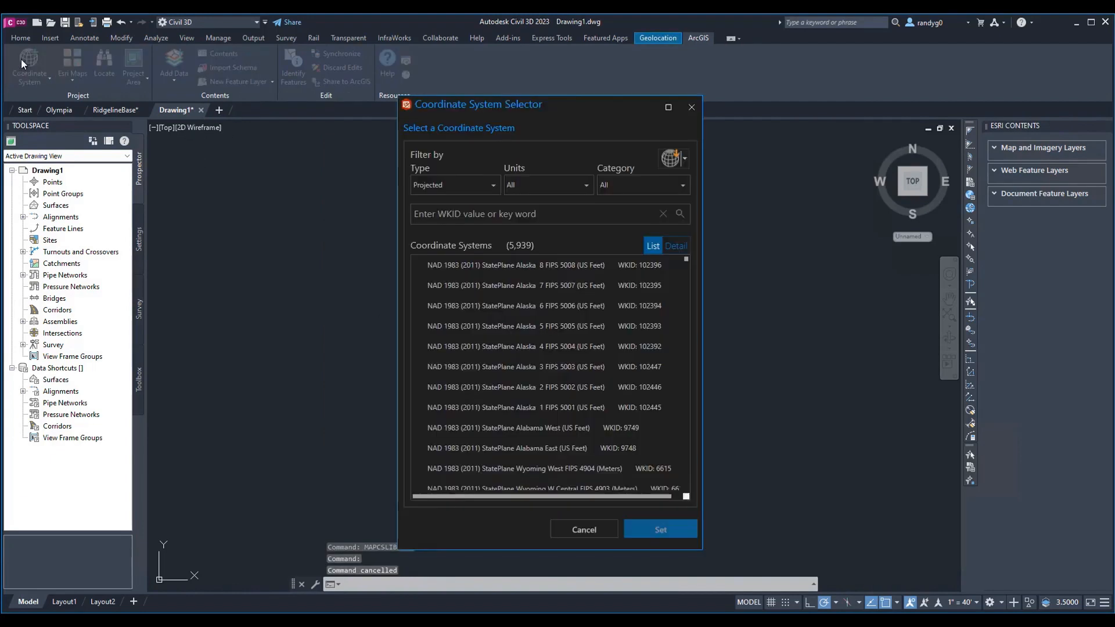
pyautogui.click(684, 159)
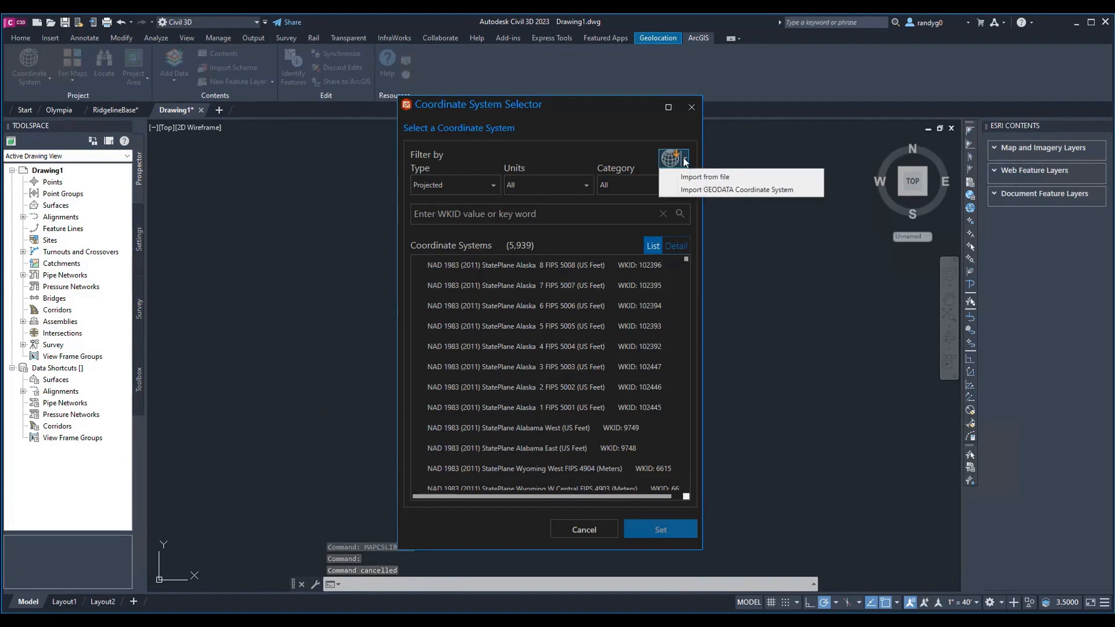
pyautogui.click(702, 189)
pyautogui.click(38, 83)
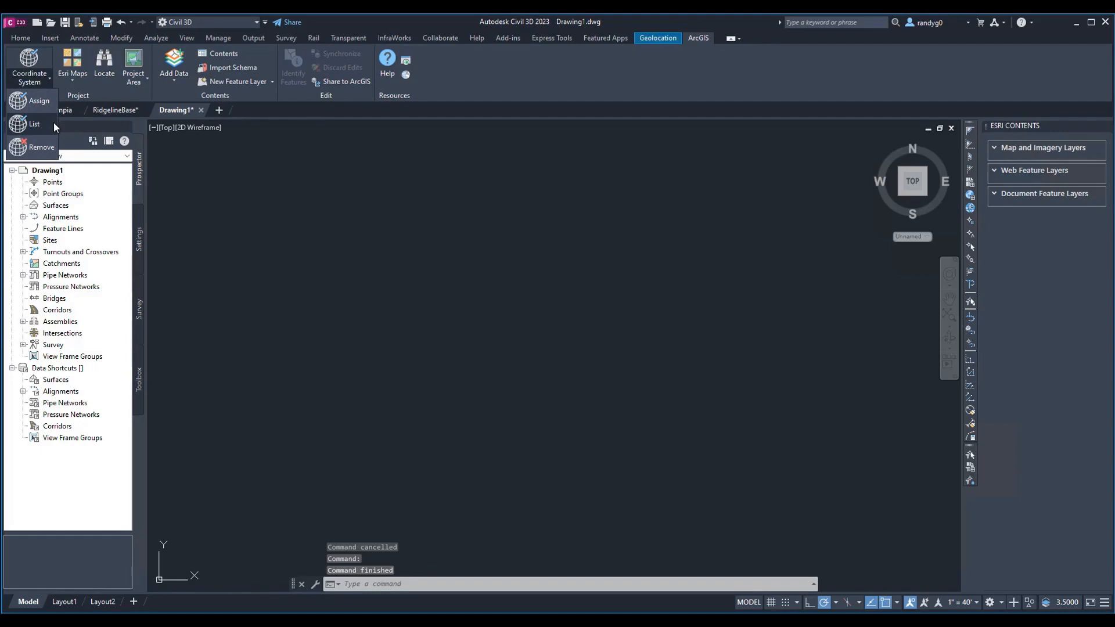
pyautogui.click(52, 122)
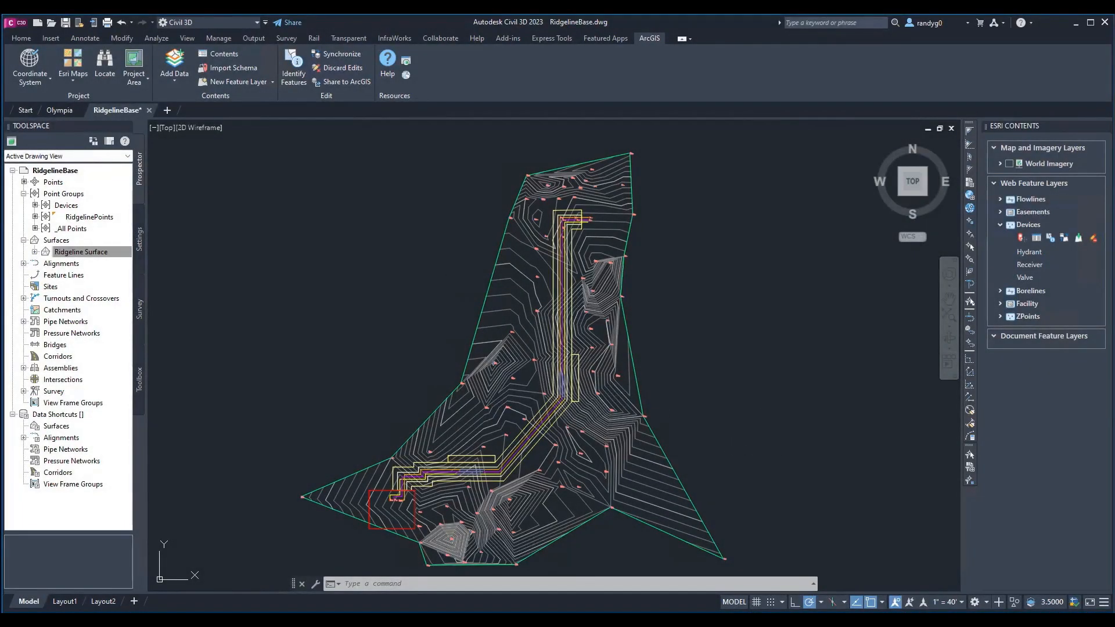
# Inspect the Ridgeline Surface in 3D and top view, and select the ZPoints COGO point above the pipeline corner for feature identification
pyautogui.moveTo(753, 449)
pyautogui.keyDown('shift'); pyautogui.mouseDown(button='middle')
pyautogui.moveTo(734, 383)
pyautogui.moveTo(763, 334)
pyautogui.moveTo(839, 335)
pyautogui.moveTo(847, 414)
pyautogui.mouseUp(button='middle'); pyautogui.keyUp('shift')
pyautogui.click(913, 176)
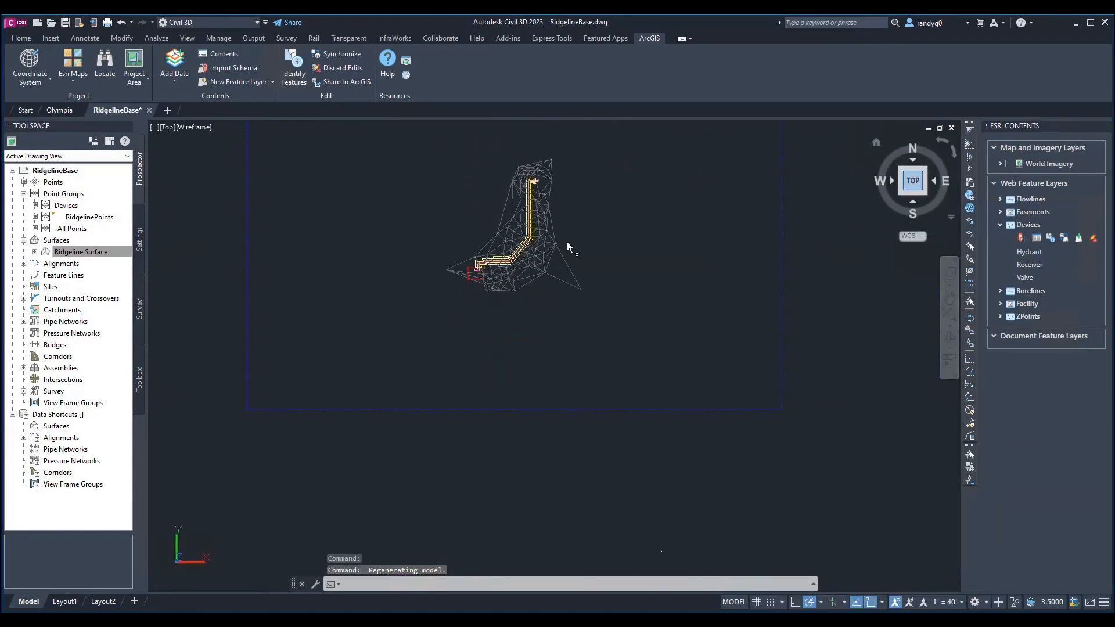
pyautogui.scroll(10, 566, 221)
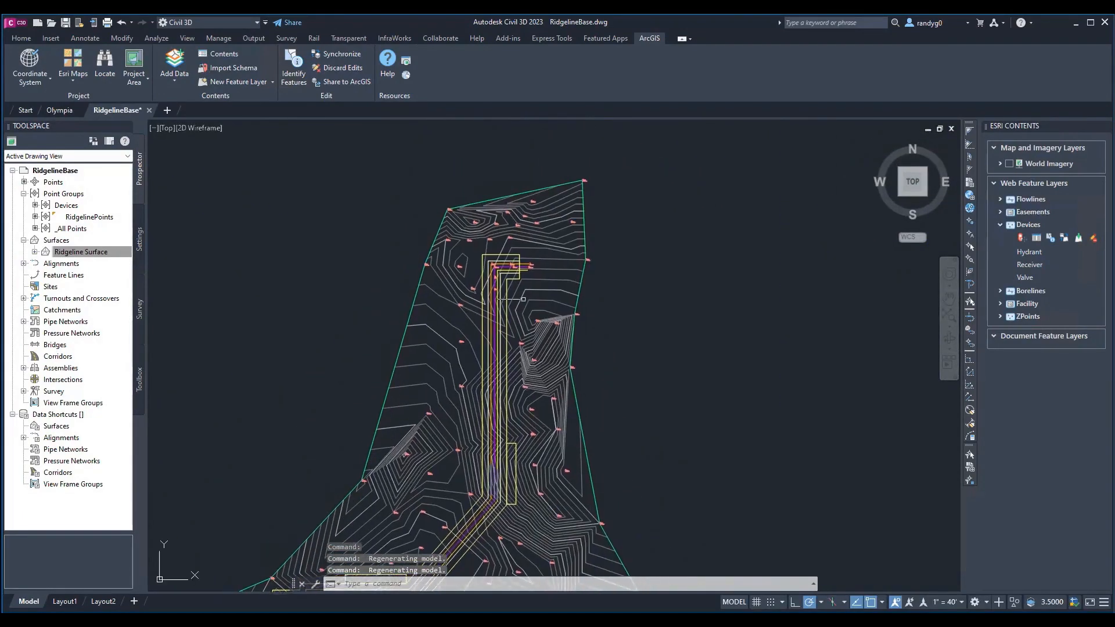
pyautogui.moveTo(486, 238); pyautogui.dragTo(597, 254, button='middle')
pyautogui.click(462, 218)
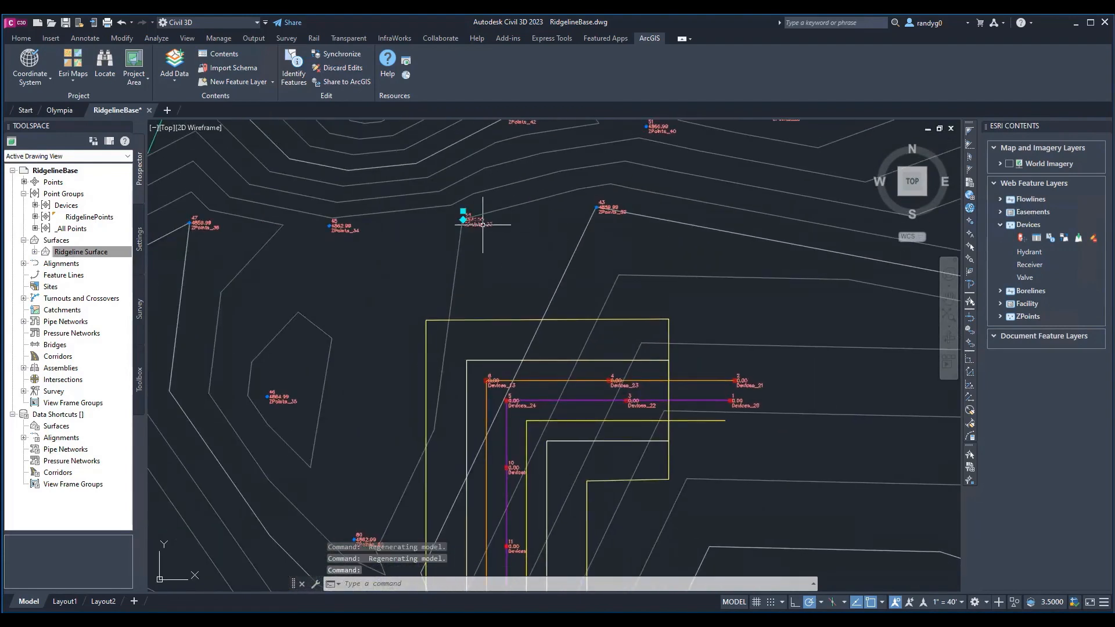
pyautogui.click(574, 39)
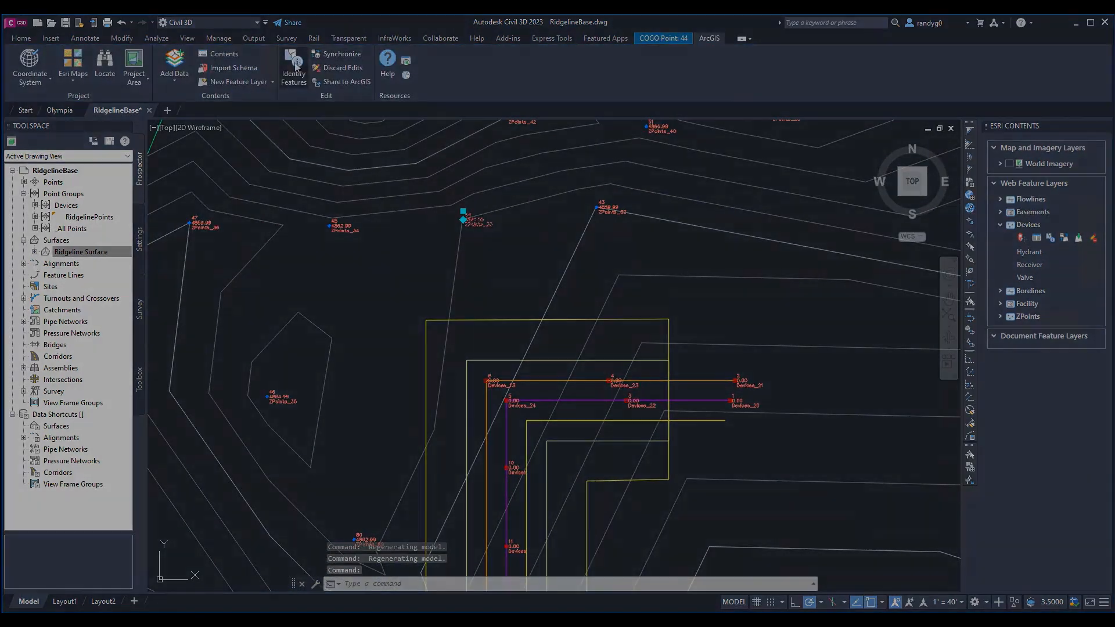